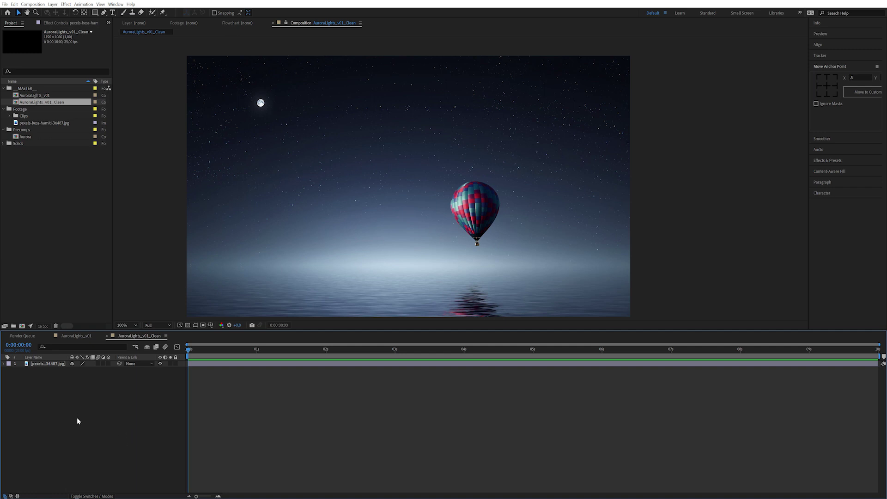
# Step: Add a null object above the balloon photo layer and rename it CTRL
pyautogui.click(51, 365)
pyautogui.click(53, 387)
pyautogui.click(52, 4)
pyautogui.moveTo(62, 12)
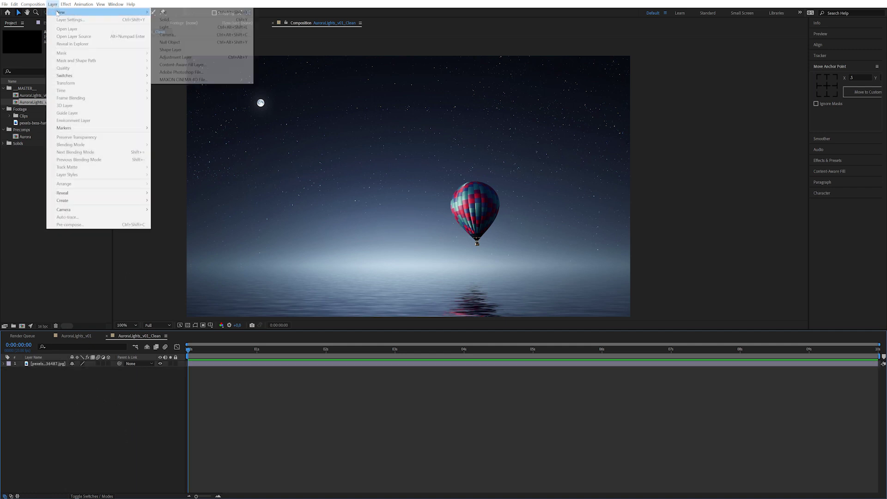
pyautogui.click(182, 42)
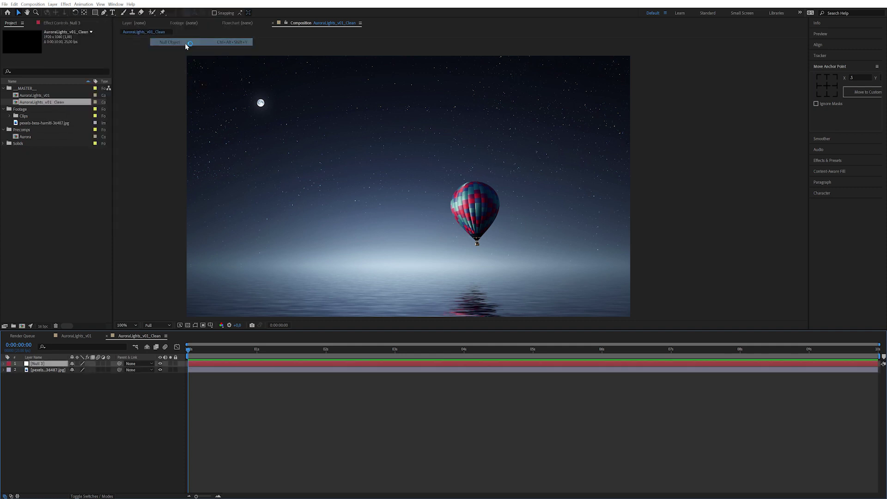
pyautogui.click(69, 398)
pyautogui.click(49, 364)
pyautogui.press('Return')
pyautogui.write('CTRL')
pyautogui.press('Return')
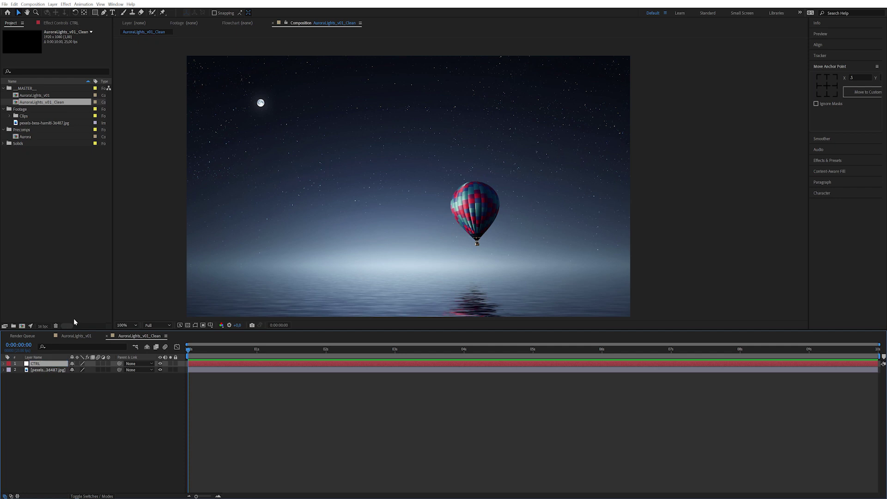
pyautogui.click(74, 397)
# Step: Apply the Fractal Noise effect to the CTRL null
pyautogui.click(36, 363)
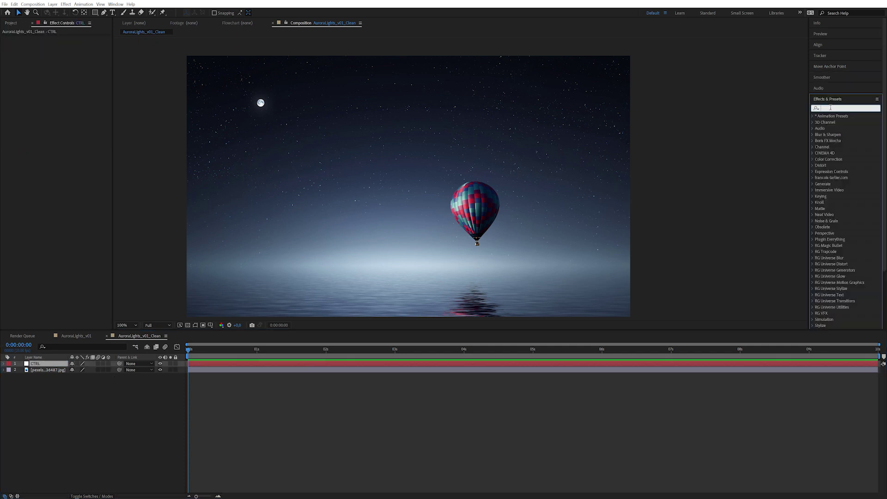
pyautogui.write('frac')
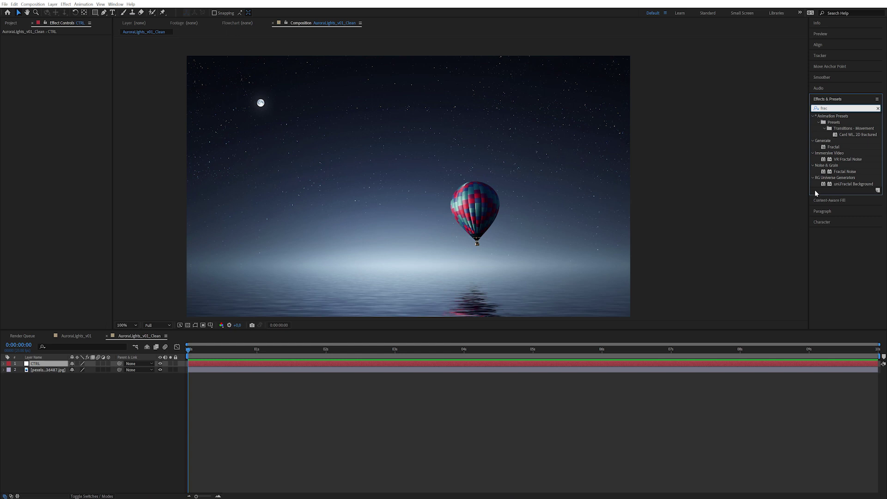
pyautogui.doubleClick(845, 172)
# Step: Find the Tint effect and apply it to the CTRL null below Fractal Noise
pyautogui.moveTo(823, 106); pyautogui.dragTo(737, 91)
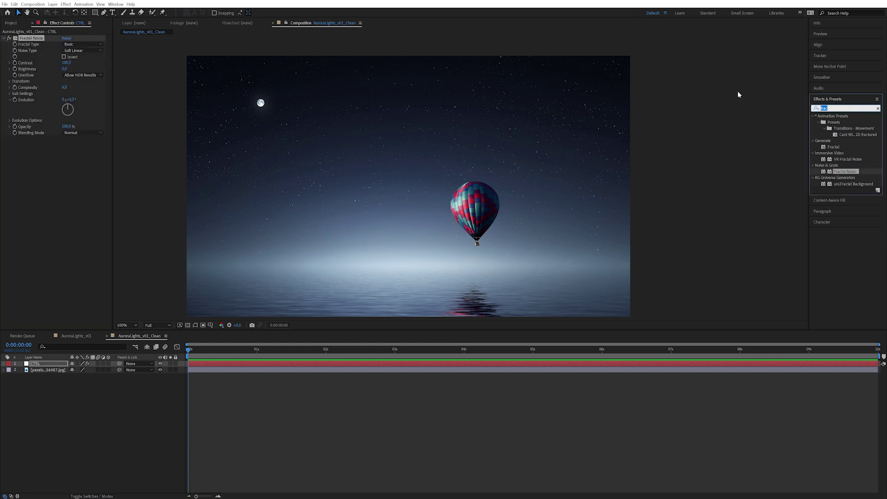
pyautogui.write('hu')
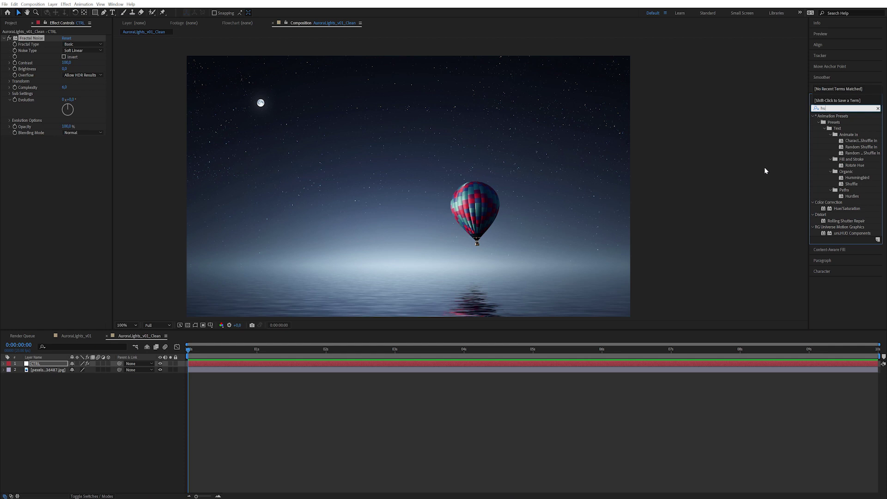
pyautogui.press('BackSpace')
pyautogui.press('BackSpace')
pyautogui.write('tin')
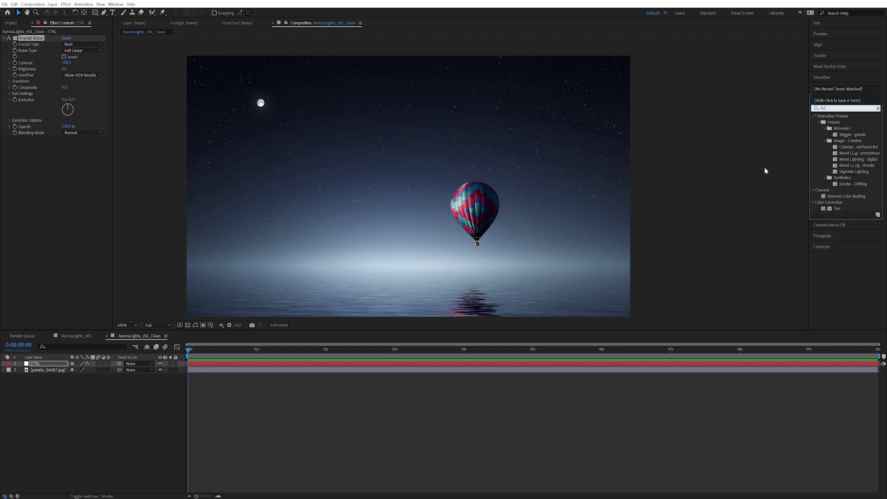
pyautogui.doubleClick(838, 209)
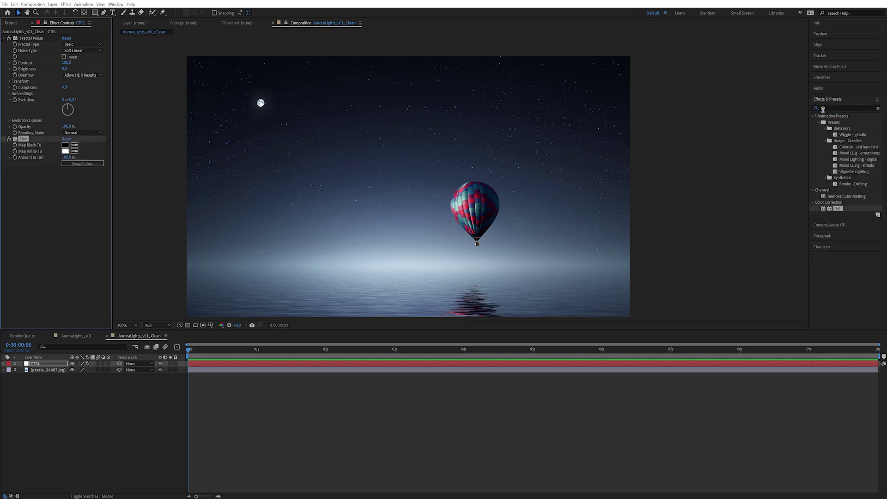
# Step: Find the Hue/Saturation effect and apply it to the CTRL null
pyautogui.doubleClick(822, 108)
pyautogui.write('hue')
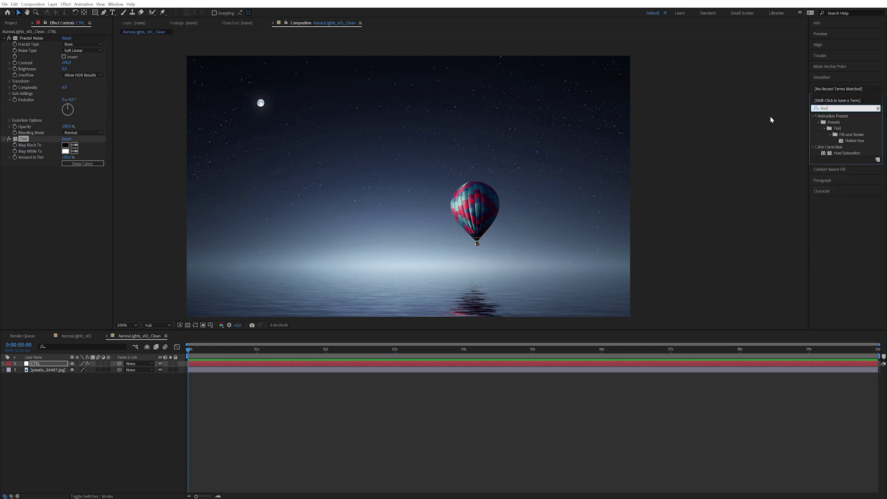
pyautogui.doubleClick(846, 153)
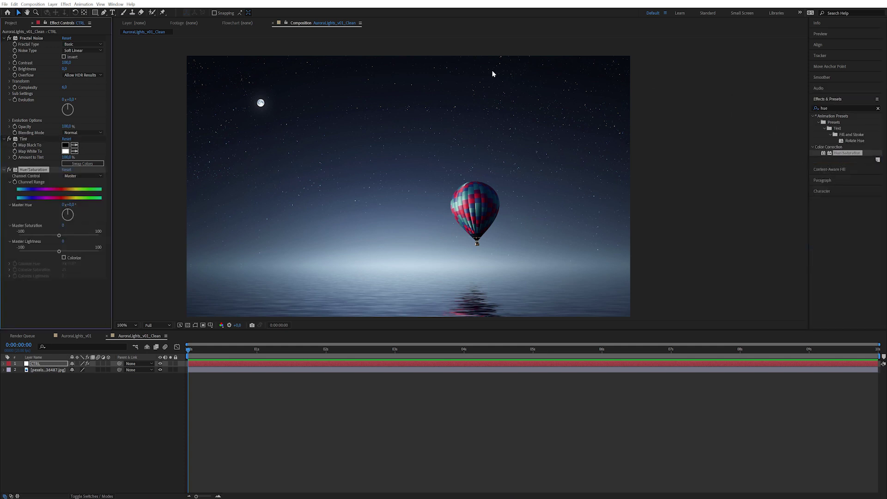
# Step: Find the Slider Control expression effect and apply it to the CTRL null
pyautogui.doubleClick(836, 108)
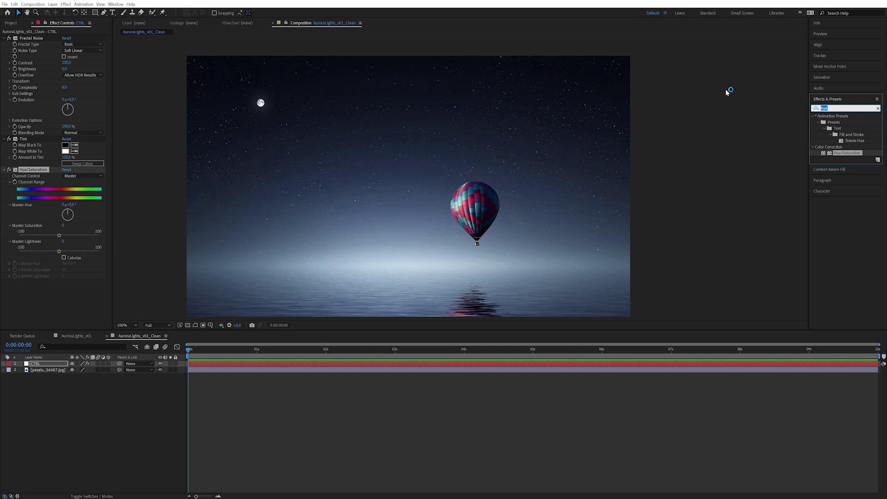
pyautogui.write('slide')
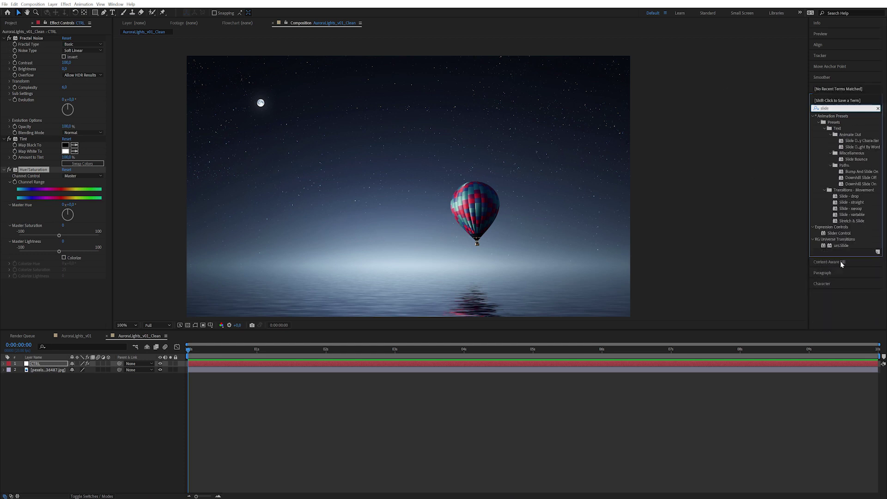
pyautogui.doubleClick(842, 233)
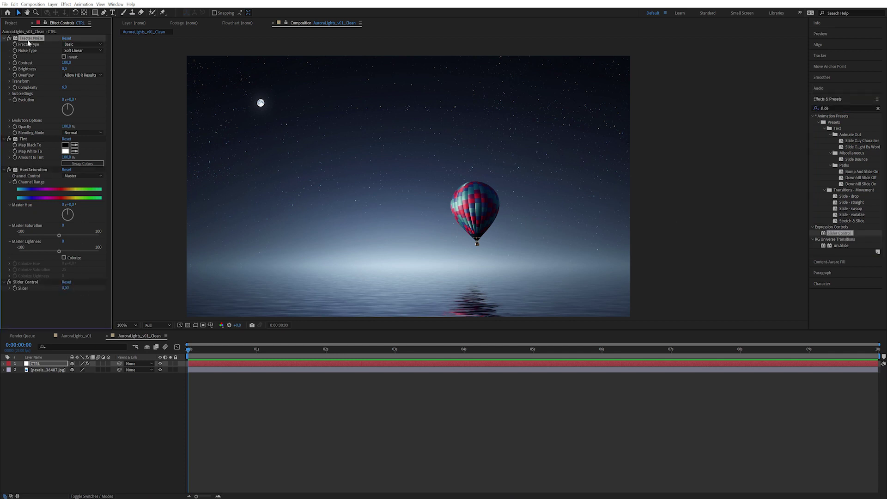
# Step: Review the Fractal Noise, Tint and Hue/Saturation effects on the CTRL null, including the noise's Transform settings
pyautogui.click(51, 32)
pyautogui.click(33, 39)
pyautogui.click(9, 82)
pyautogui.click(9, 82)
pyautogui.click(23, 138)
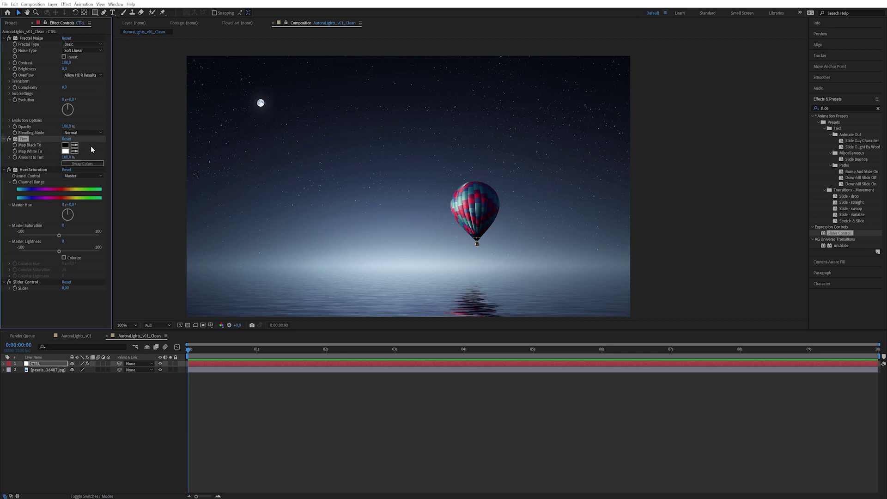
pyautogui.click(32, 170)
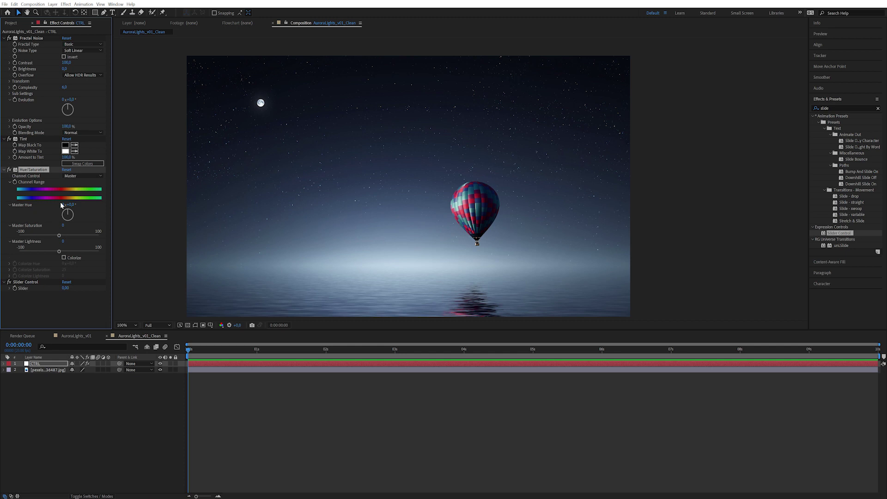
# Step: Try rotating the Master Hue of Hue/Saturation, and set it back to 0
pyautogui.moveTo(67, 214)
pyautogui.mouseDown()
pyautogui.moveTo(49, 209)
pyautogui.moveTo(44, 184)
pyautogui.moveTo(55, 222)
pyautogui.moveTo(77, 188)
pyautogui.moveTo(70, 221)
pyautogui.mouseUp()
pyautogui.click(72, 204)
pyautogui.write('0')
pyautogui.press('Return')
# Step: Try a negative value on the Slider Control, and set the slider back to 0
pyautogui.click(35, 281)
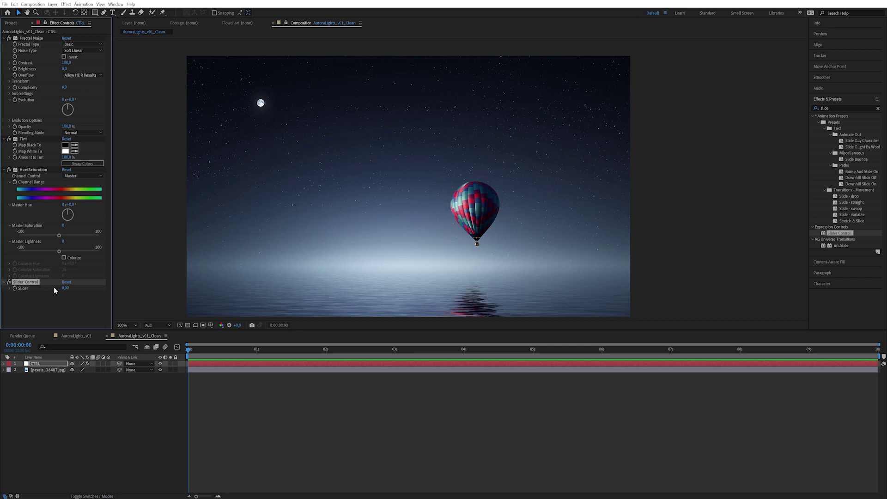
pyautogui.moveTo(67, 288); pyautogui.dragTo(37, 297)
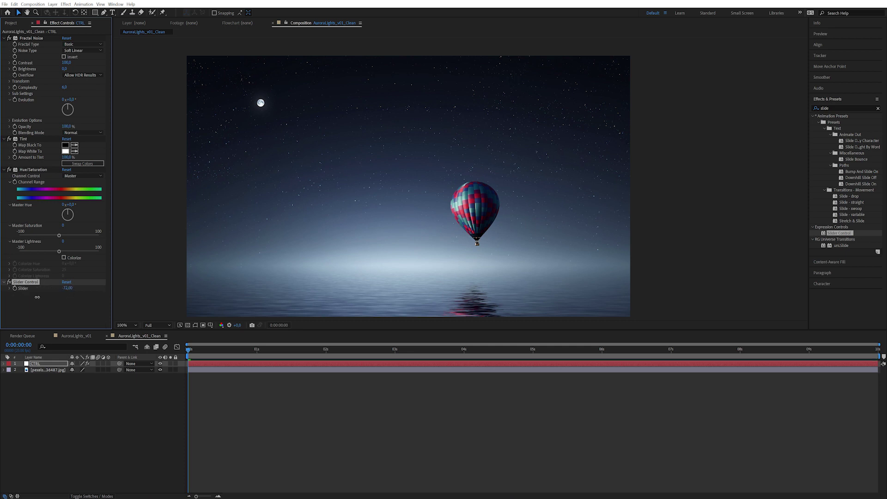
pyautogui.click(66, 288)
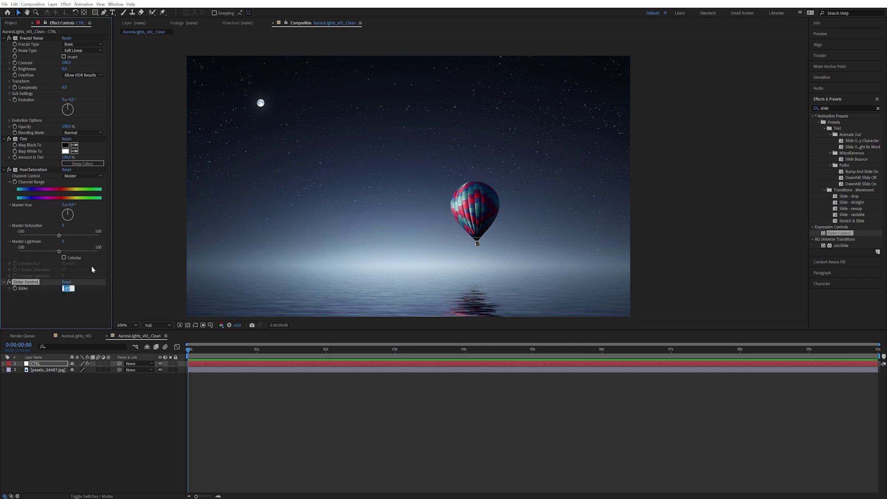
pyautogui.write('0')
pyautogui.click(61, 311)
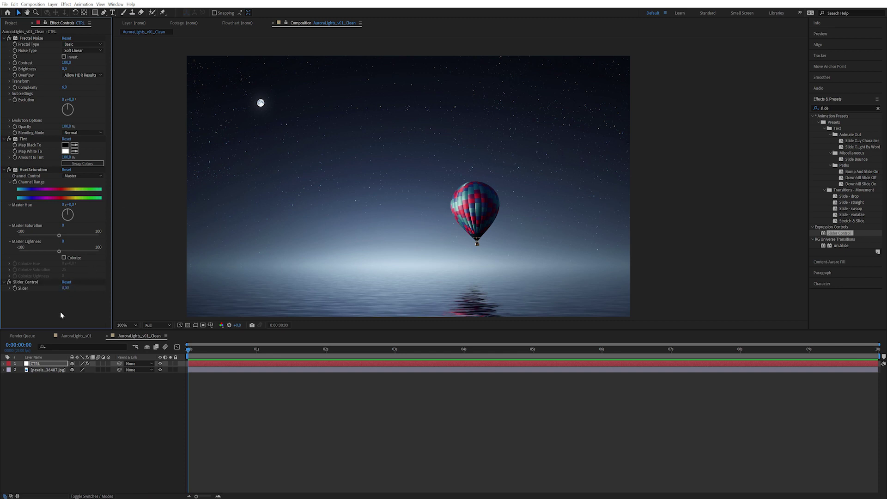
# Step: Rename the Slider Control effect on the CTRL null to Extrude
pyautogui.click(31, 282)
pyautogui.press('Return')
pyautogui.write('Extru')
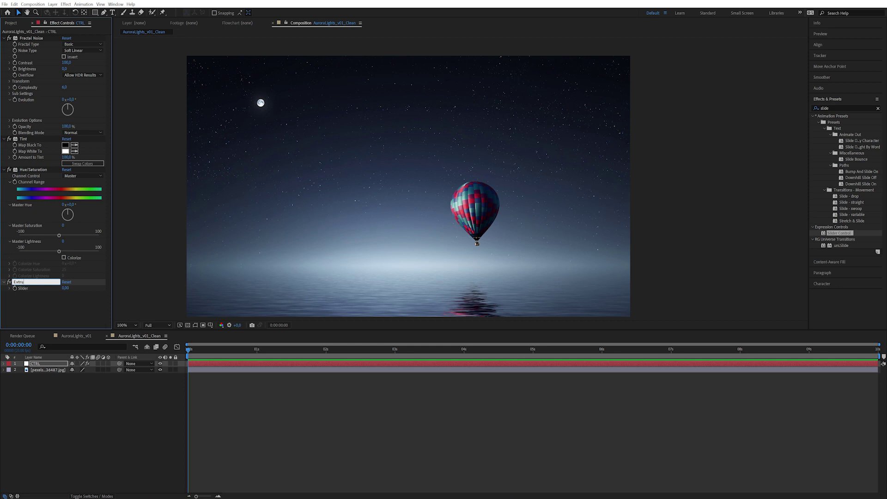
pyautogui.write('de')
pyautogui.press('Return')
# Step: Rename the Tint effect on the CTRL null to Base Color
pyautogui.click(23, 140)
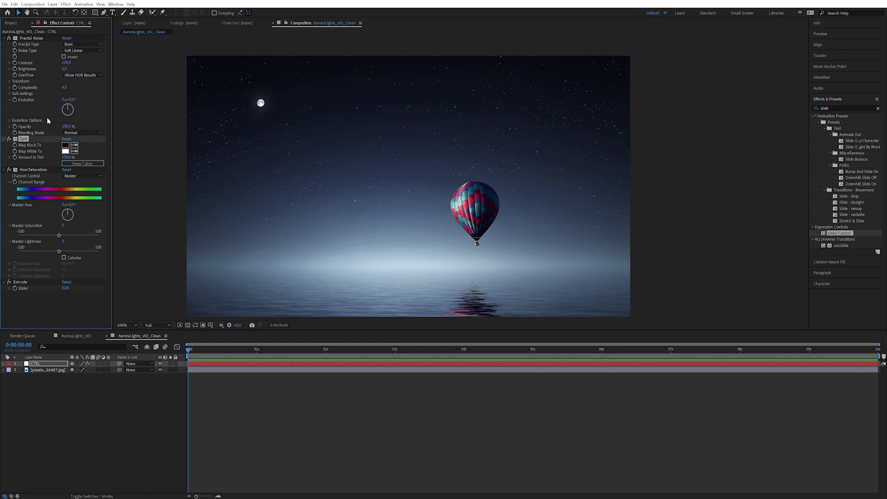
pyautogui.press('Return')
pyautogui.write('Ba')
pyautogui.press('Return')
# Step: Duplicate the Extrude slider effect and rename the copy Hue amount
pyautogui.click(20, 282)
pyautogui.hotkey('ctrl', 'd')
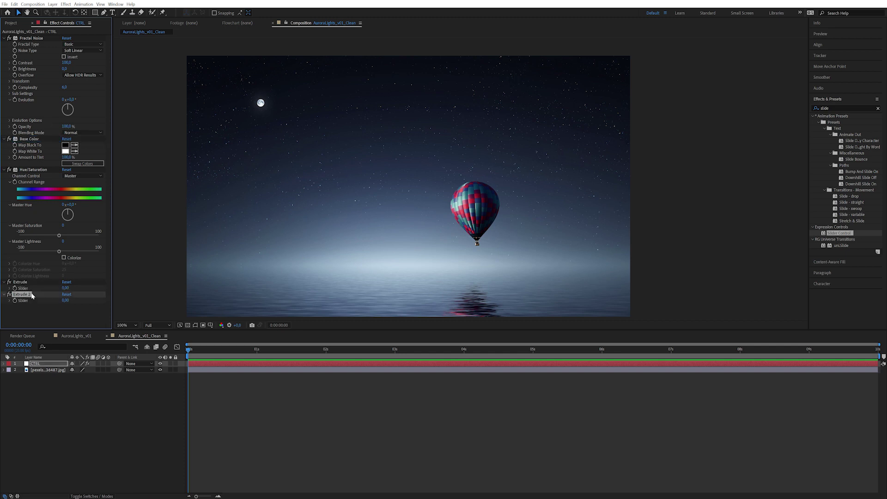
pyautogui.press('Return')
pyautogui.write('Hue amount')
pyautogui.press('Return')
# Step: Duplicate the Hue amount slider effect and rename the copy Opacity amount
pyautogui.hotkey('ctrl', 'd')
pyautogui.press('Return')
pyautogui.press('End')
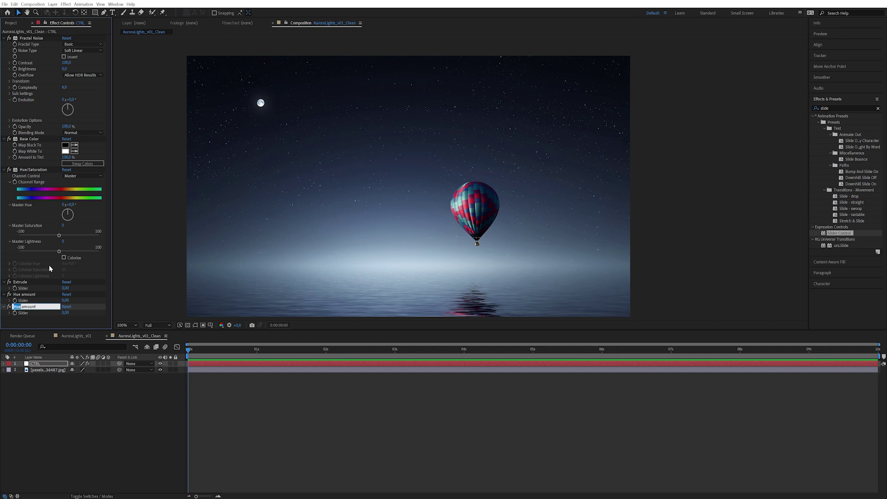
pyautogui.write('opacity')
pyautogui.press('Return')
pyautogui.press('Return')
pyautogui.press('End')
pyautogui.write('O')
pyautogui.press('Return')
# Step: Create a black 1920 x 1080 px solid layer named AURORA
pyautogui.click(40, 405)
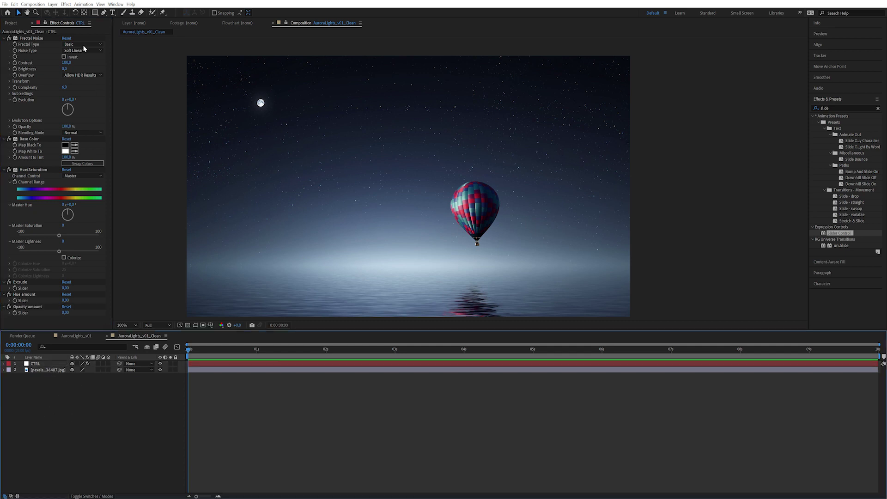
pyautogui.click(53, 4)
pyautogui.moveTo(68, 12)
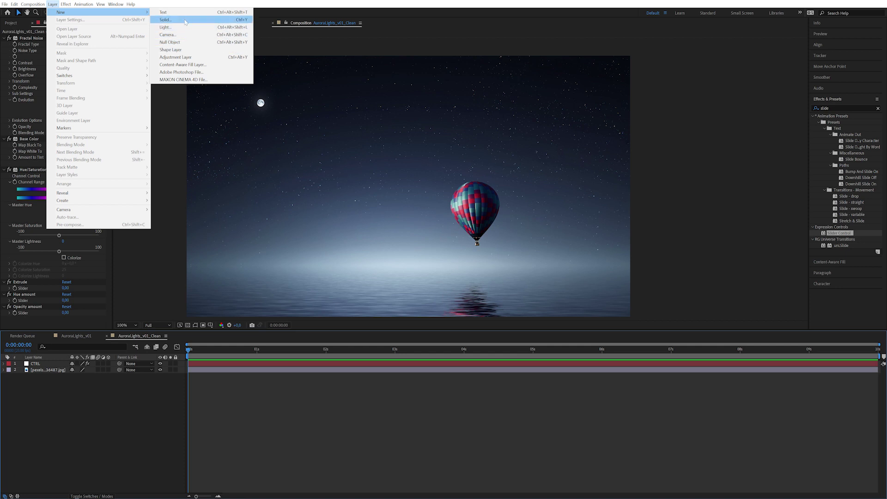
pyautogui.click(184, 19)
pyautogui.write('AURORA')
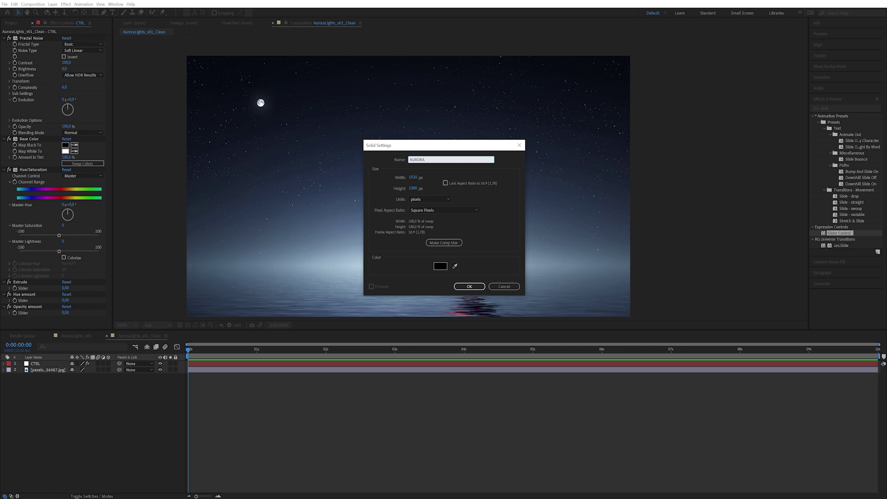
pyautogui.click(480, 286)
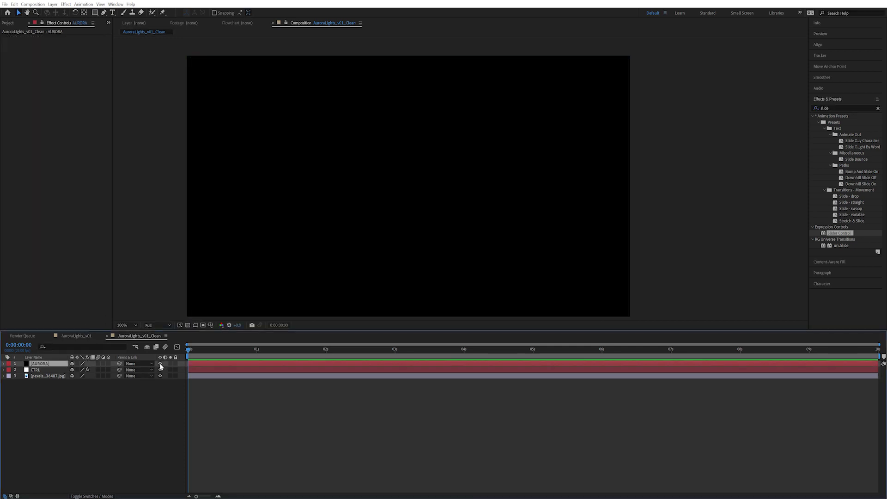
# Step: Copy the CTRL null's Fractal Noise, Base Color and Hue/Saturation effects with property links
pyautogui.click(46, 370)
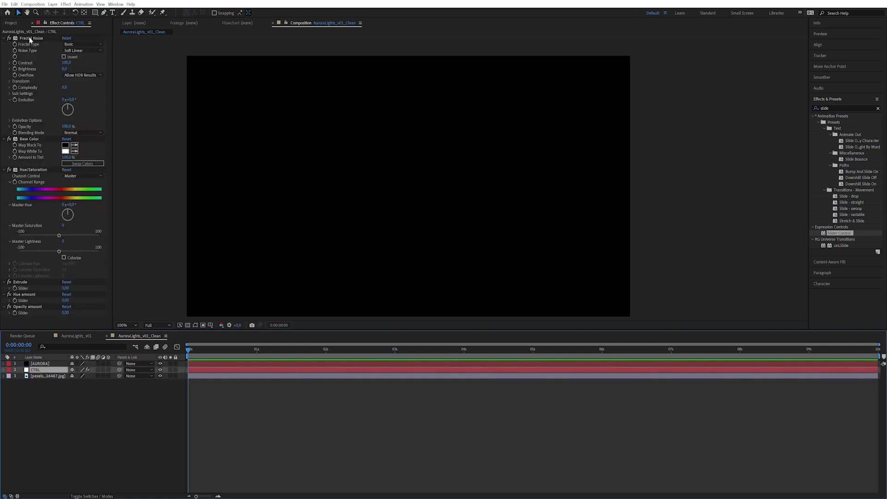
pyautogui.keyDown('shift'); pyautogui.click(26, 170); pyautogui.keyUp('shift')
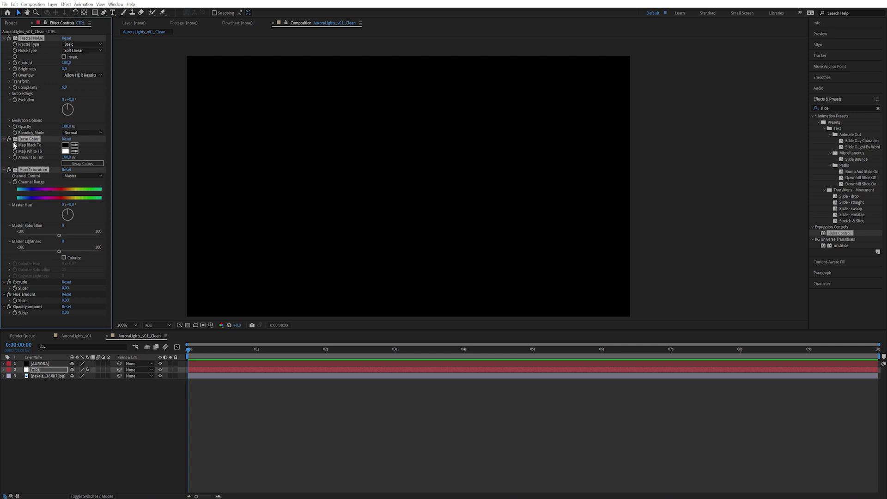
pyautogui.click(14, 4)
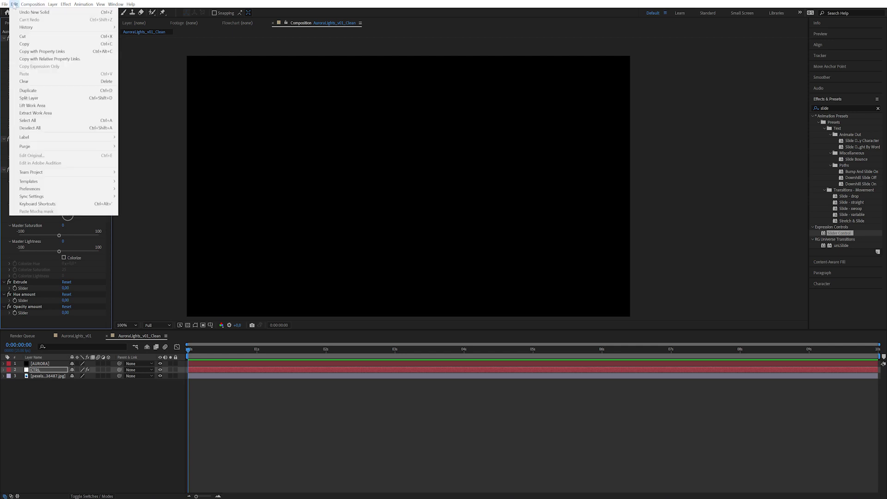
pyautogui.click(51, 52)
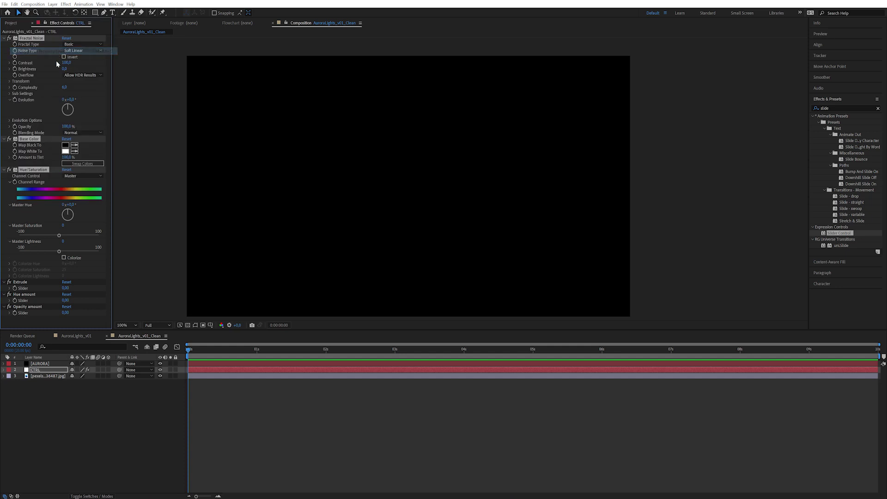
# Step: Pre-compose the AURORA solid as AURORA, moving all attributes into the new composition and opening it
pyautogui.click(46, 364)
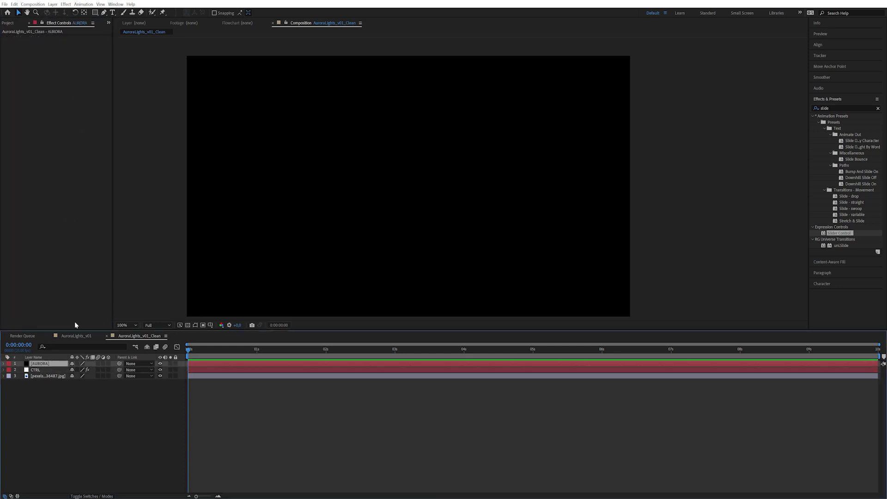
pyautogui.click(33, 4)
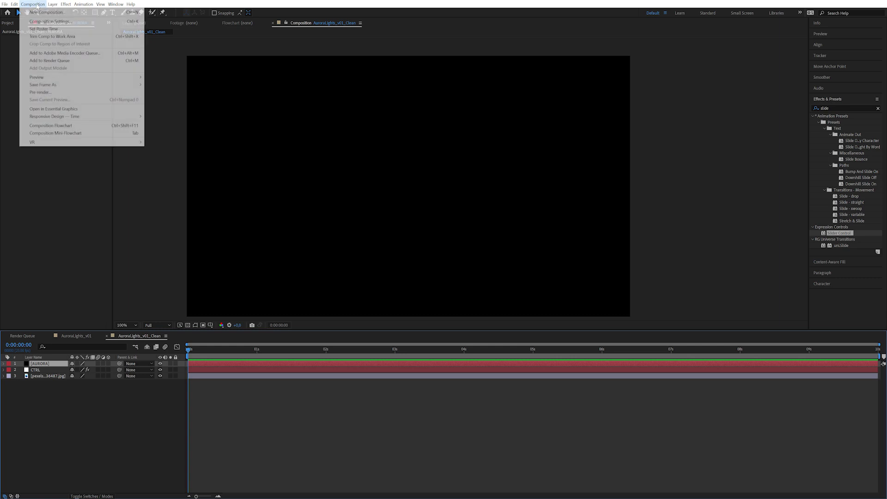
pyautogui.moveTo(55, 5)
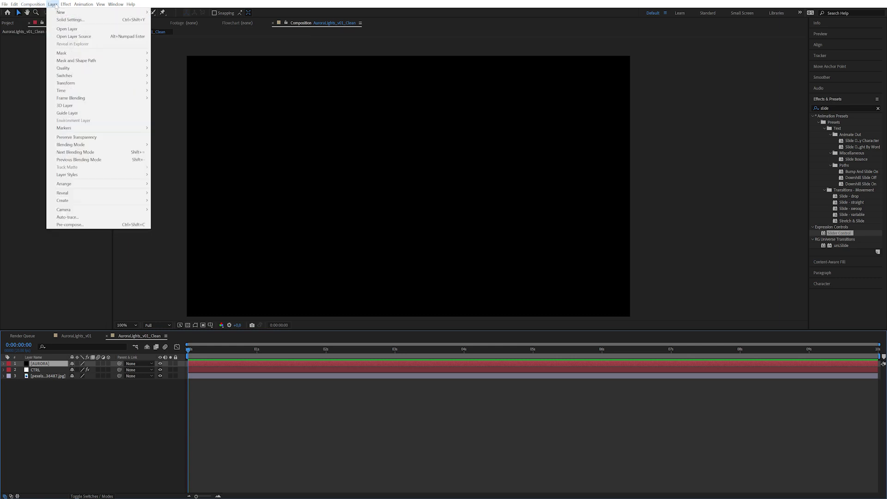
pyautogui.click(115, 225)
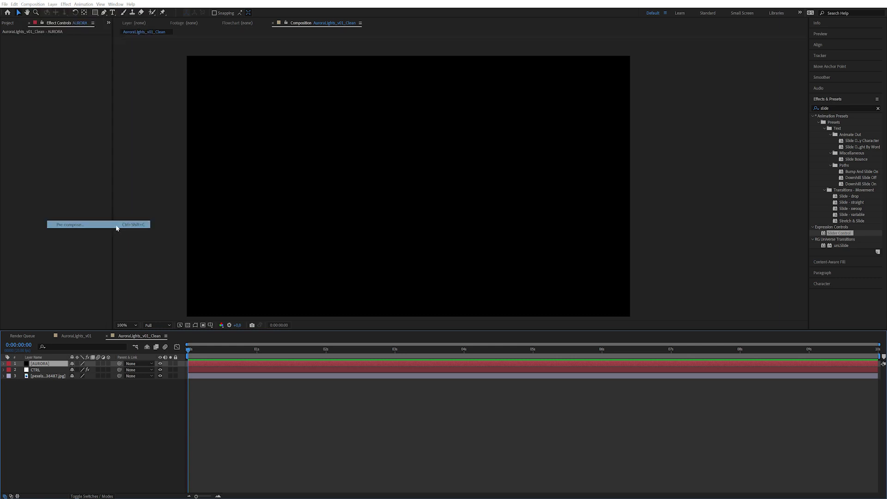
pyautogui.press('Right')
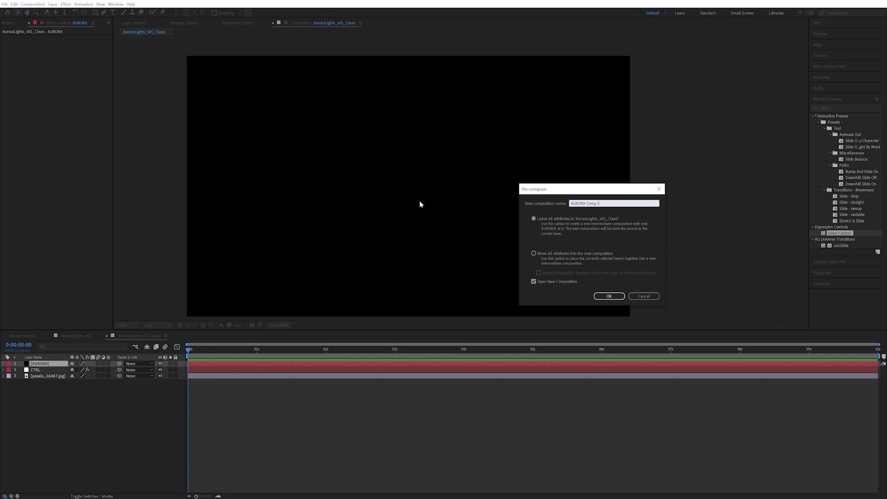
pyautogui.hotkey('shift', 'Left')
pyautogui.hotkey('shift', 'Left')
pyautogui.hotkey('shift', 'Left')
pyautogui.hotkey('shift', 'Left')
pyautogui.hotkey('shift', 'Left')
pyautogui.hotkey('shift', 'Left')
pyautogui.press('BackSpace')
pyautogui.click(535, 254)
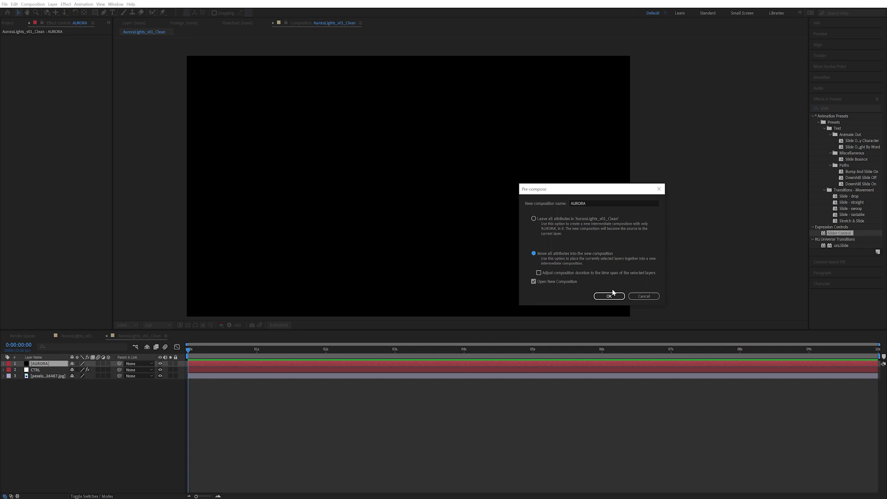
pyautogui.click(609, 296)
# Step: Paste the linked effects onto the AURORA solid inside the AURORA composition
pyautogui.click(45, 365)
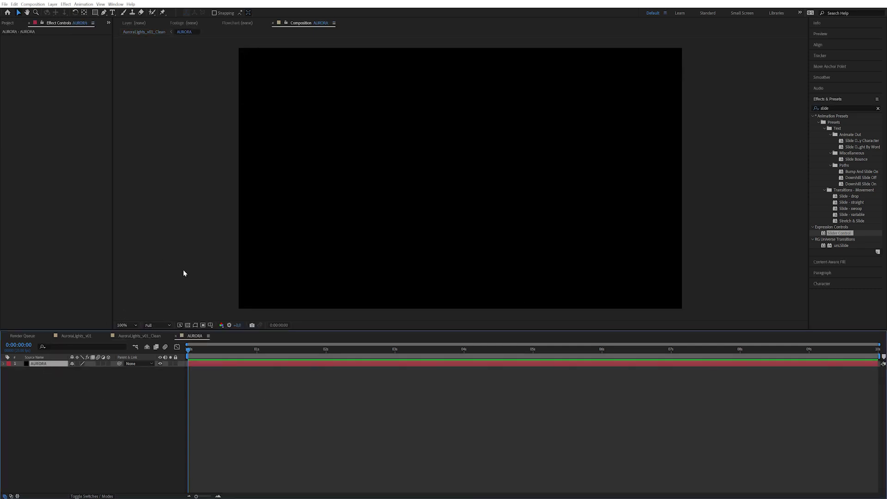
pyautogui.hotkey('ctrl', 'v')
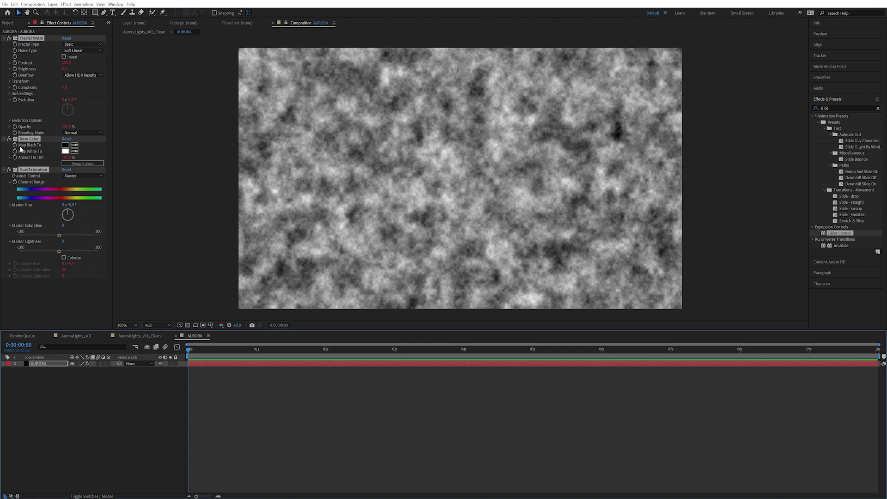
pyautogui.click(153, 338)
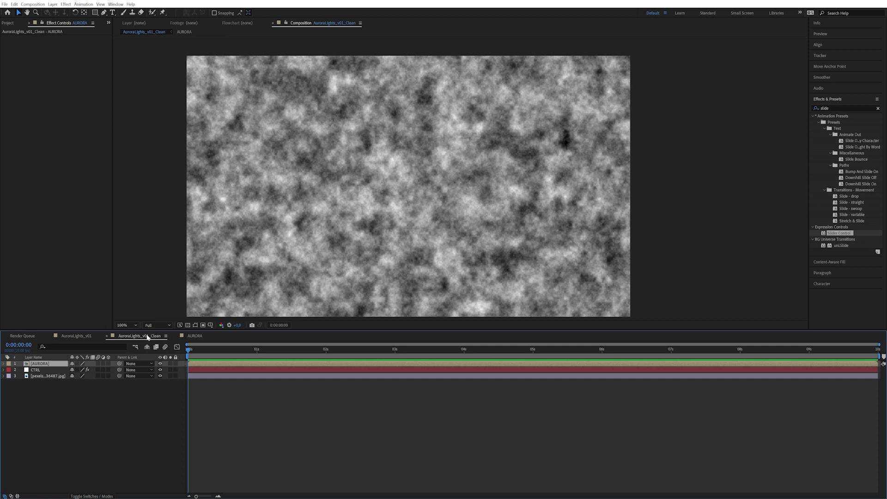
pyautogui.click(193, 336)
pyautogui.click(38, 363)
# Step: Enable Colorize in the Hue/Saturation effects of both the AURORA solid and the CTRL null
pyautogui.moveTo(210, 350); pyautogui.dragTo(148, 382)
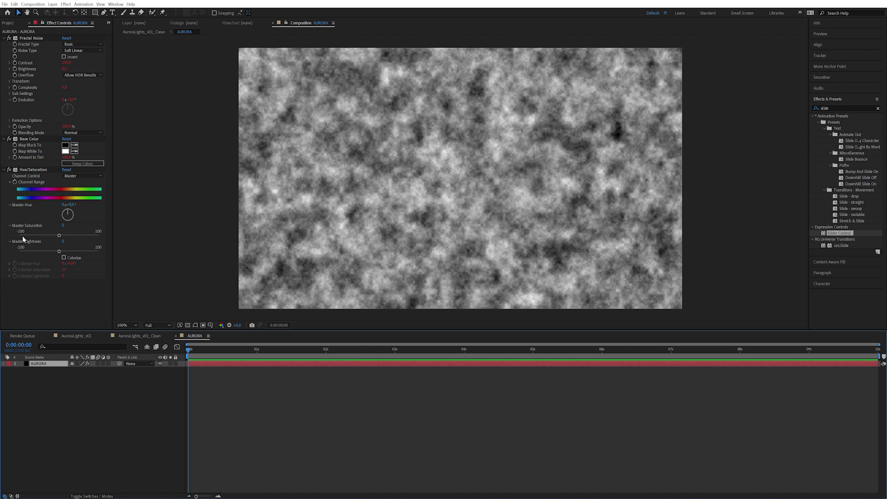
pyautogui.click(61, 401)
pyautogui.click(46, 363)
pyautogui.click(75, 316)
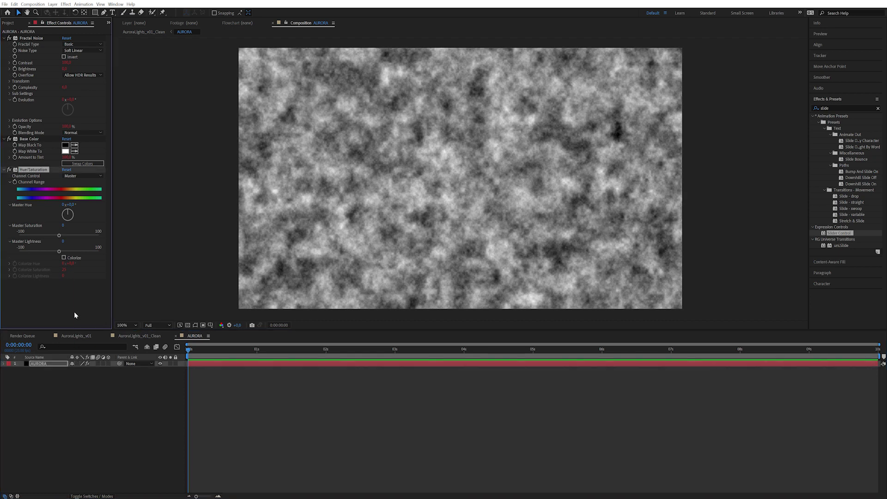
pyautogui.click(70, 258)
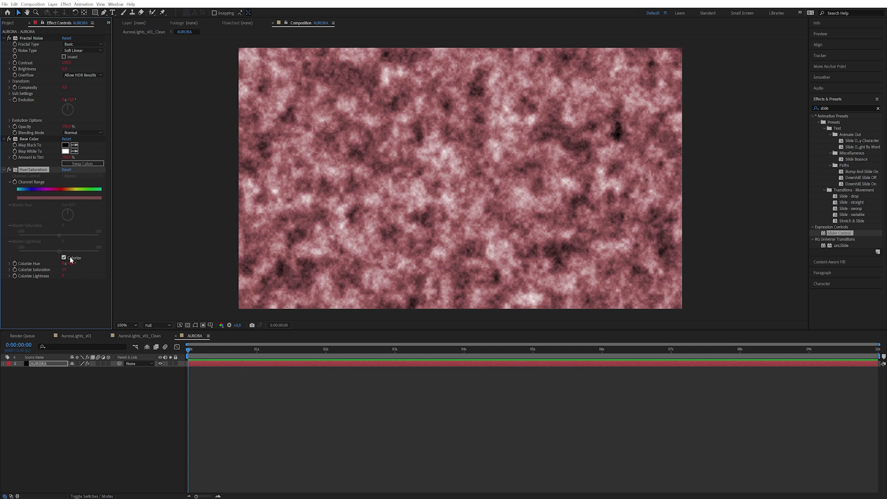
pyautogui.click(138, 335)
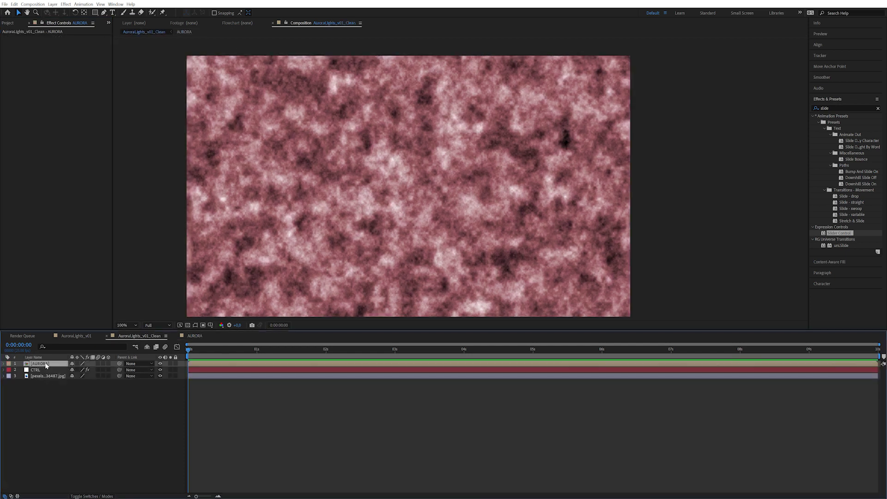
pyautogui.click(37, 370)
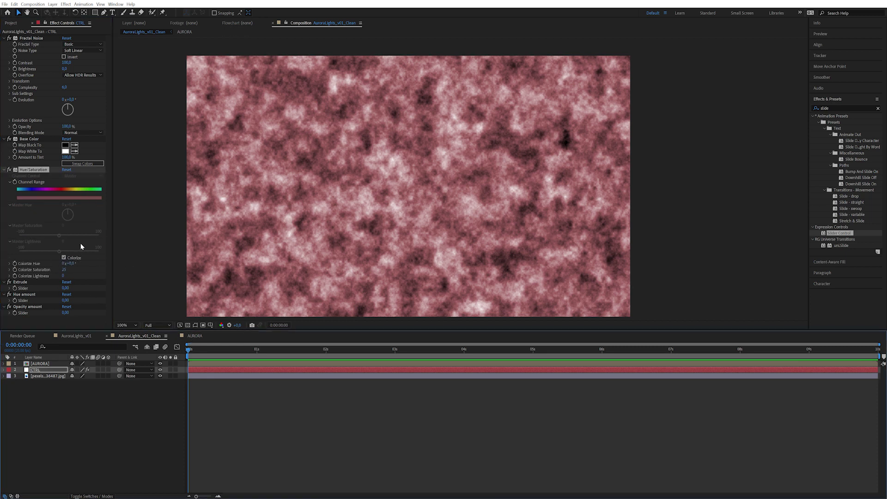
# Step: Set the Map White To color of the CTRL null's Base Color effect to a dark green
pyautogui.click(65, 151)
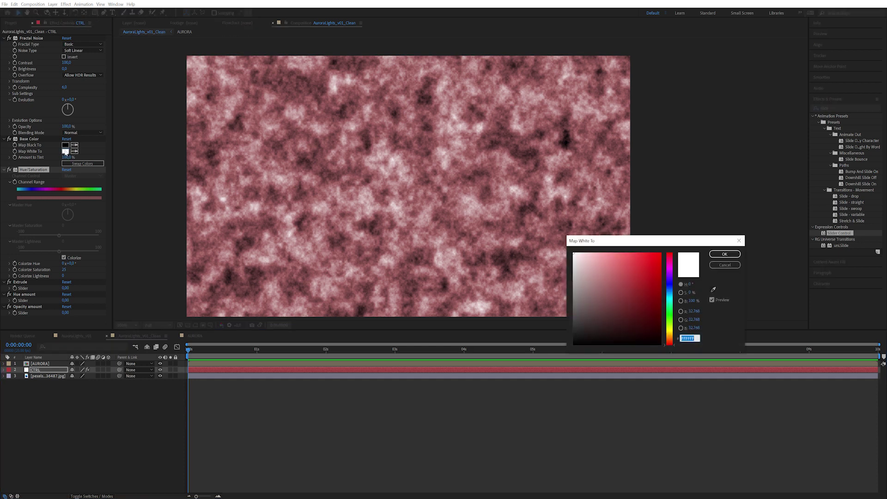
pyautogui.click(669, 314)
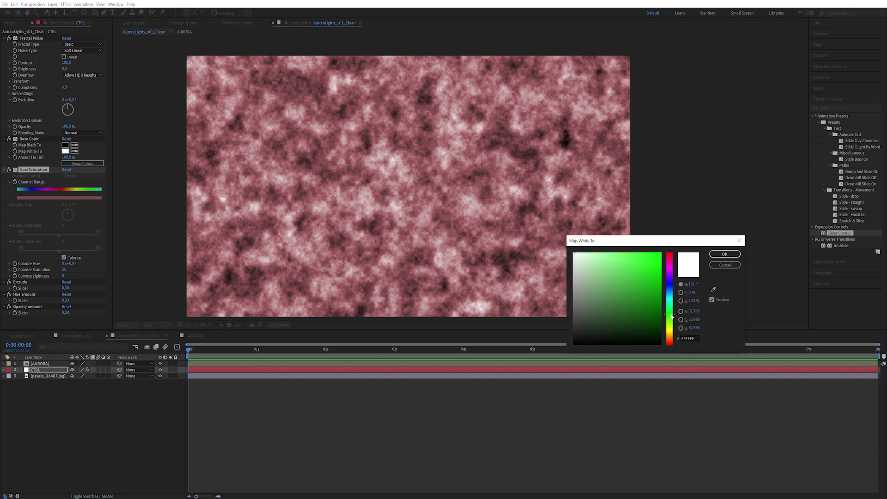
pyautogui.moveTo(650, 293); pyautogui.dragTo(666, 296)
pyautogui.click(725, 254)
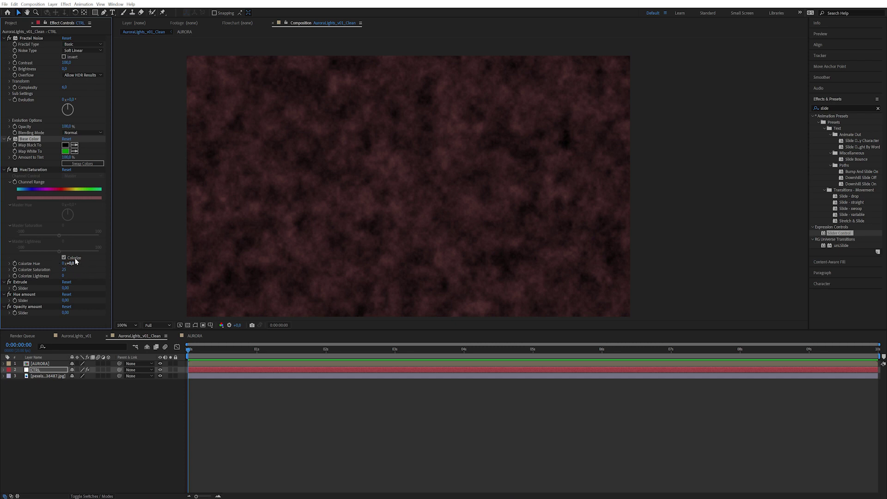
# Step: Append "+ (index *" to the Colorize Hue expression of the AURORA solid inside the AURORA composition
pyautogui.click(193, 336)
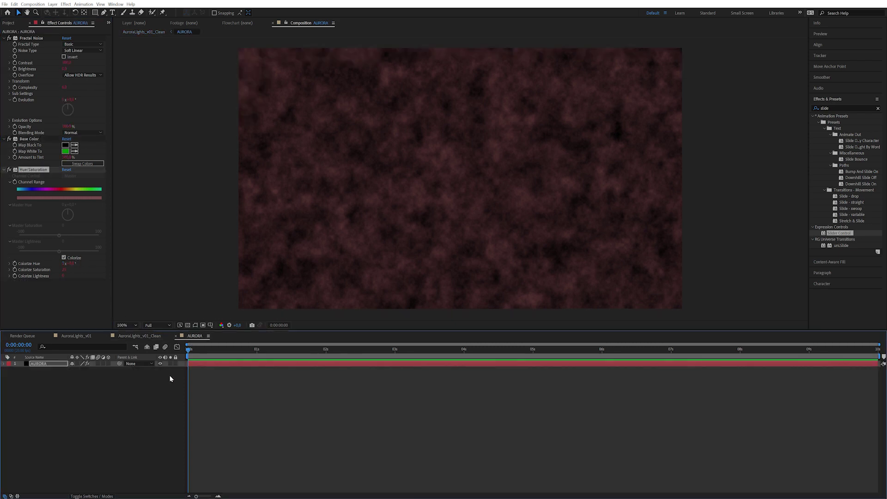
pyautogui.click(41, 364)
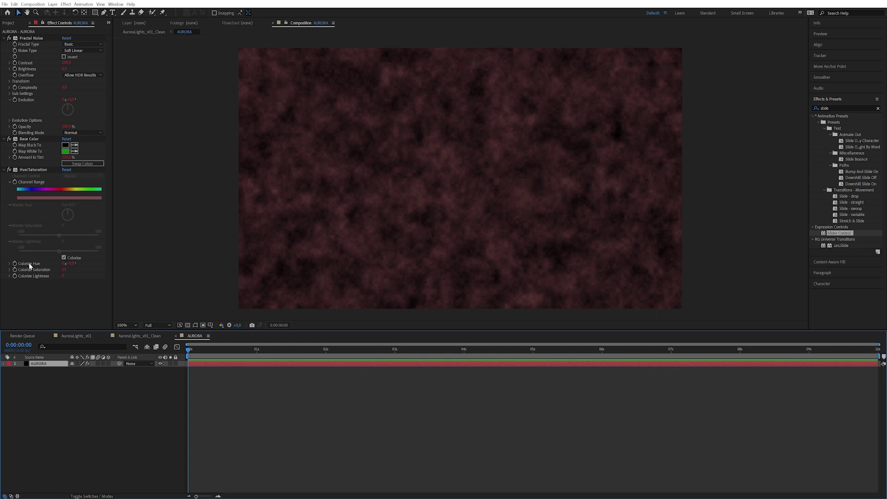
pyautogui.hotkey('ctrl', '`')
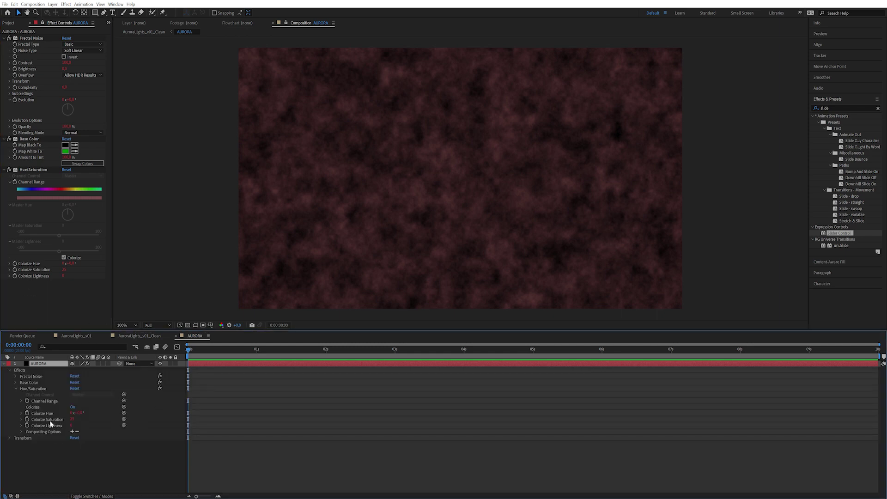
pyautogui.click(22, 413)
pyautogui.write('comp("AuroraLights_v01_Clean").layer("CTRL").effect("Hue/Saturation")("Colorize Hue")')
pyautogui.click(417, 419)
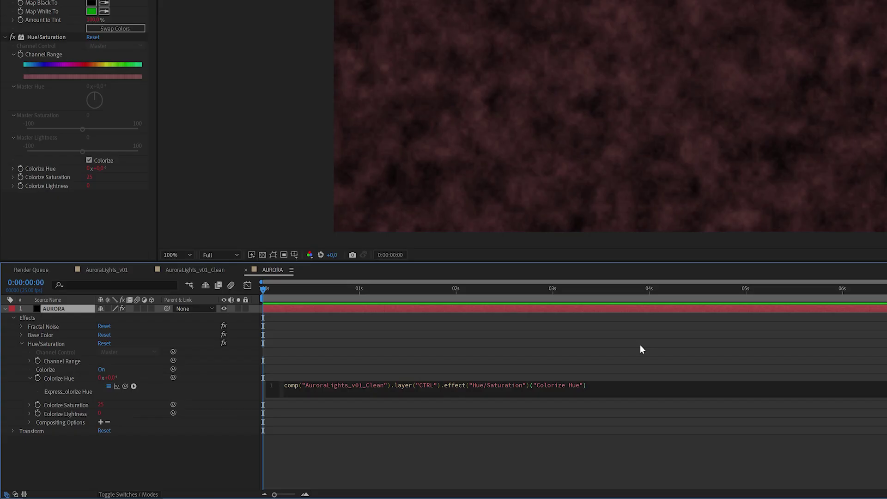
pyautogui.write('+ (i')
pyautogui.press('BackSpace')
pyautogui.write('index')
pyautogui.write('* comp("')
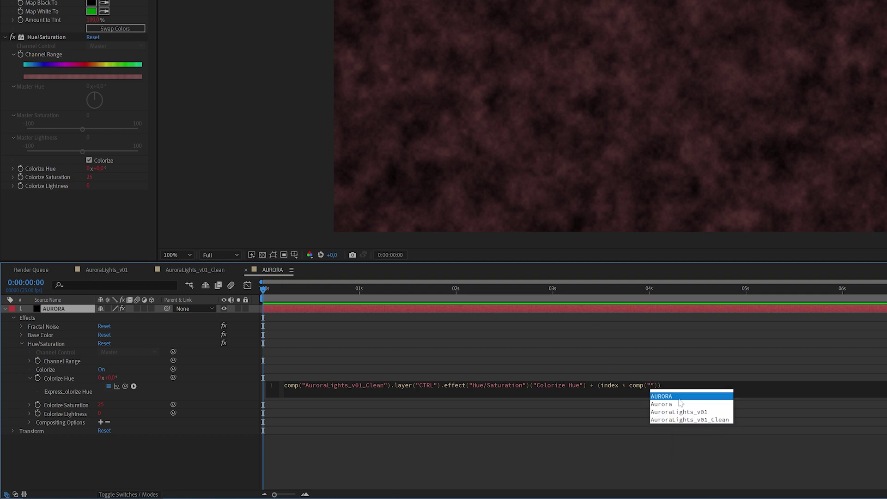
# Step: Continue the Colorize Hue expression inside the parentheses with comp("AuroraLights_v01_Clean").layer("CTRL")
pyautogui.click(708, 419)
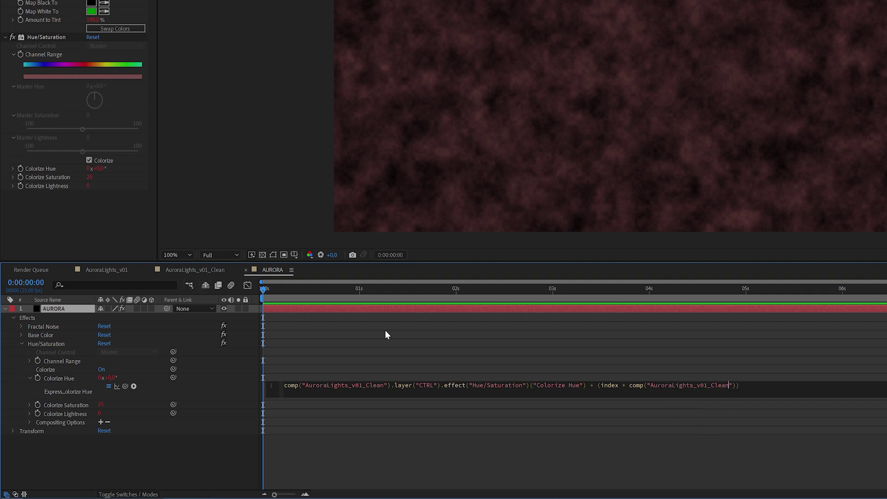
pyautogui.press('Right')
pyautogui.press('Right')
pyautogui.write('.layer')
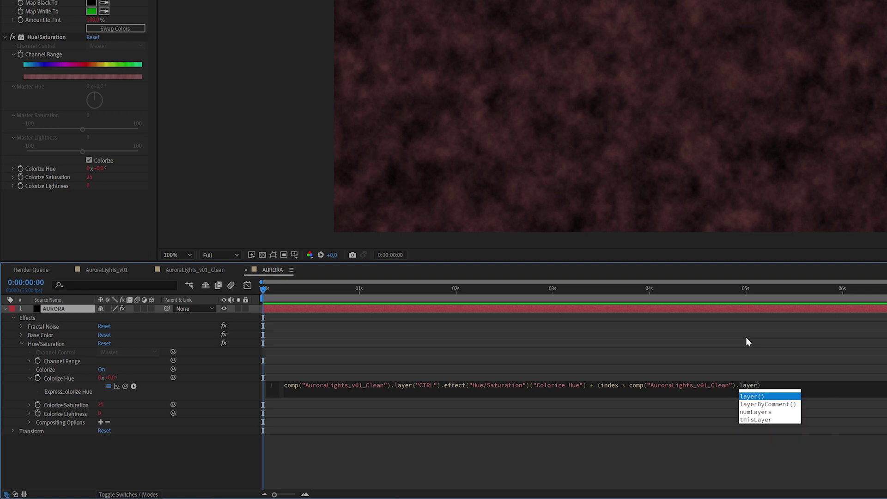
pyautogui.write('("')
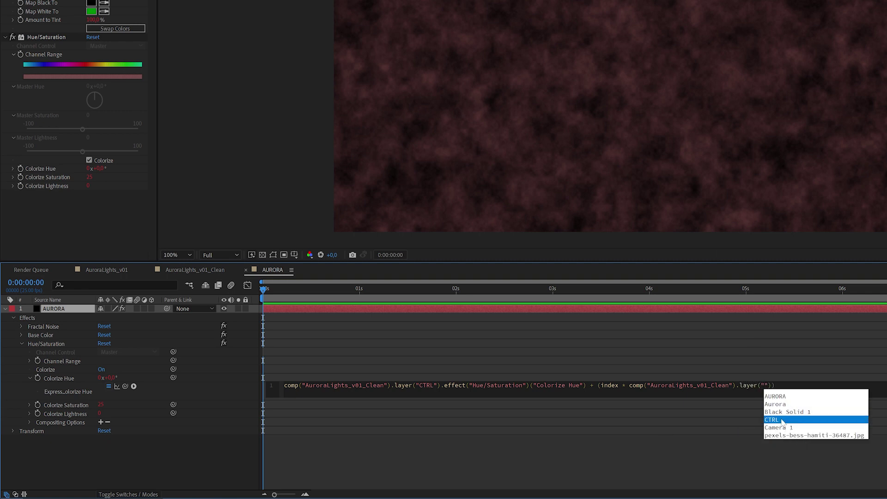
pyautogui.click(782, 419)
pyautogui.click(784, 415)
pyautogui.click(784, 385)
pyautogui.click(785, 385)
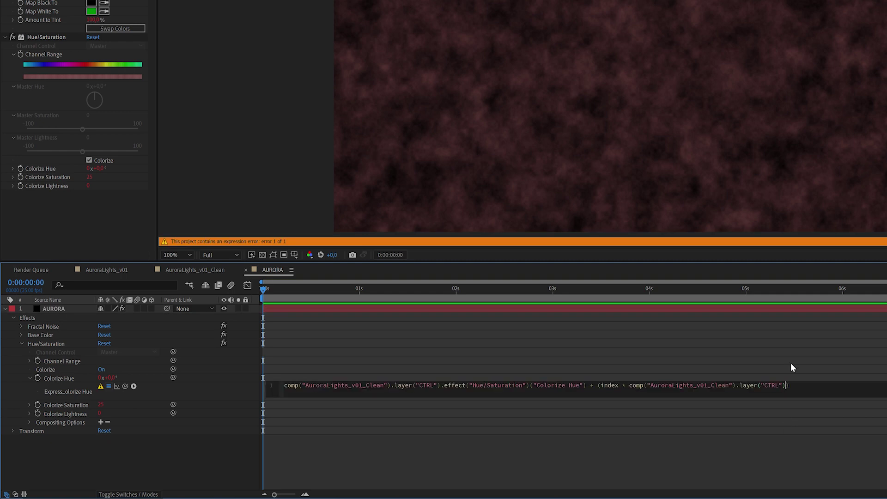
# Step: Add .effect("Hue Amount") after layer("CTRL") in the Colorize Hue expression
pyautogui.write('.effe')
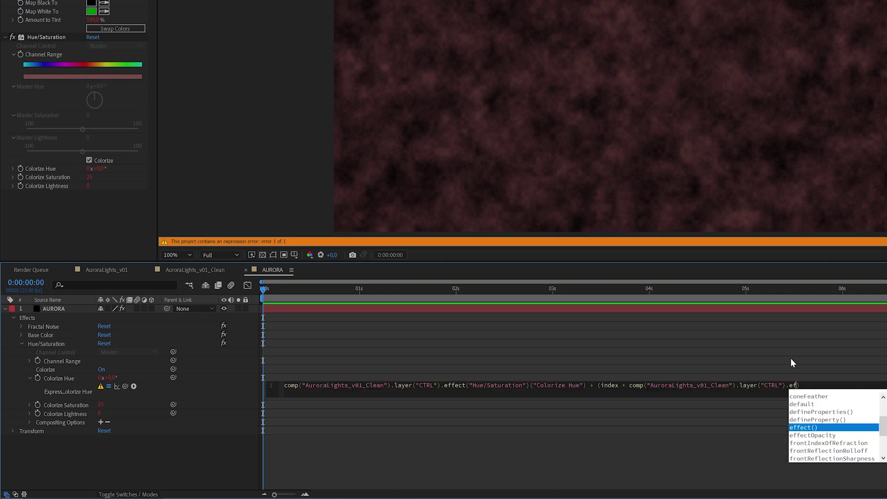
pyautogui.press('Return')
pyautogui.write('"')
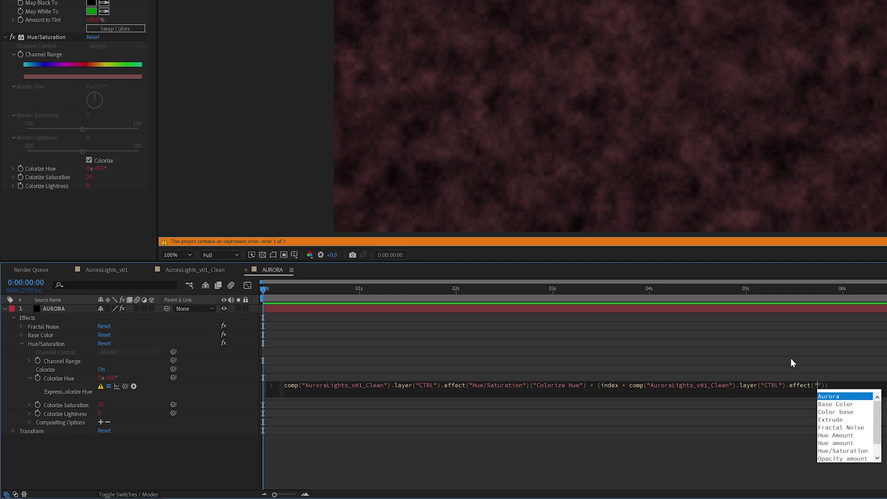
pyautogui.press('Down')
pyautogui.press('Down')
pyautogui.press('Down')
pyautogui.press('Down')
pyautogui.press('Down')
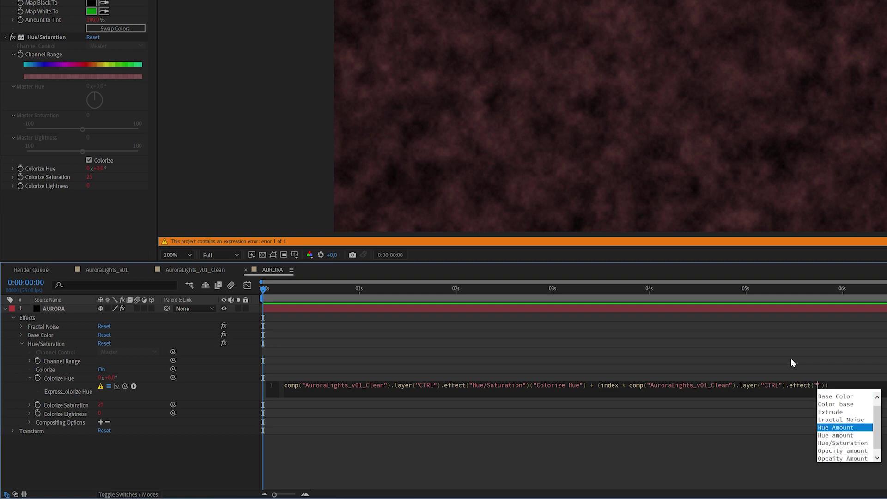
pyautogui.press('Return')
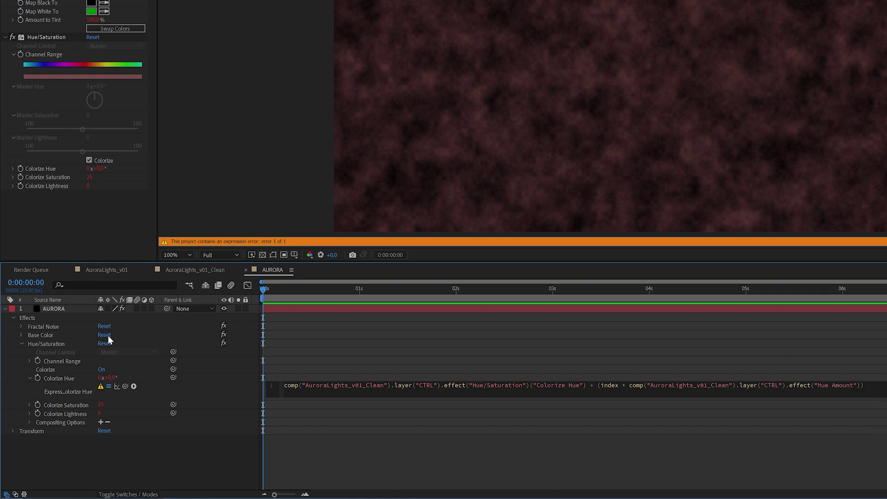
# Step: Check the hue slider's name on the CTRL null and correct the expression's effect name to "Hue amount"
pyautogui.click(193, 269)
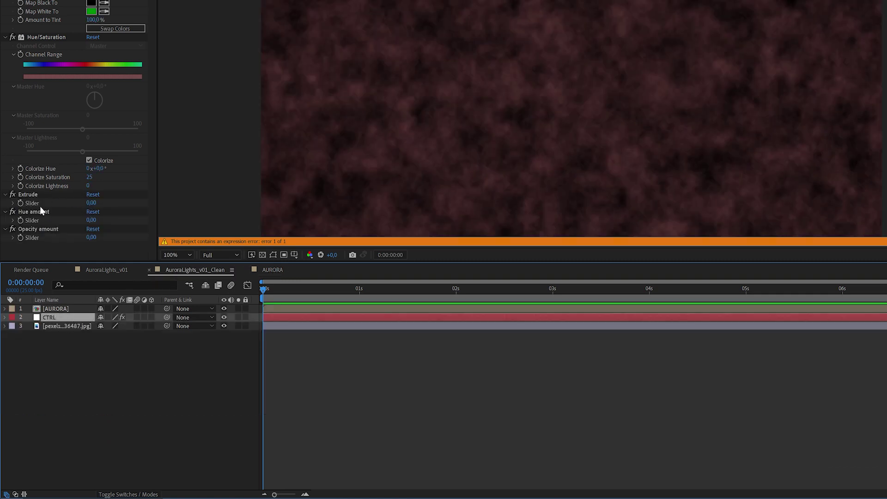
pyautogui.click(260, 270)
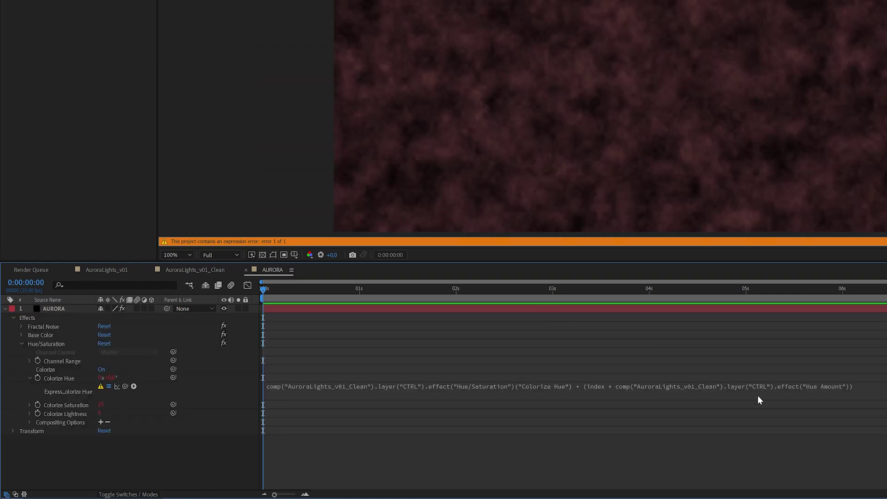
pyautogui.click(840, 387)
pyautogui.hotkey('shift', 'Left')
pyautogui.write('a')
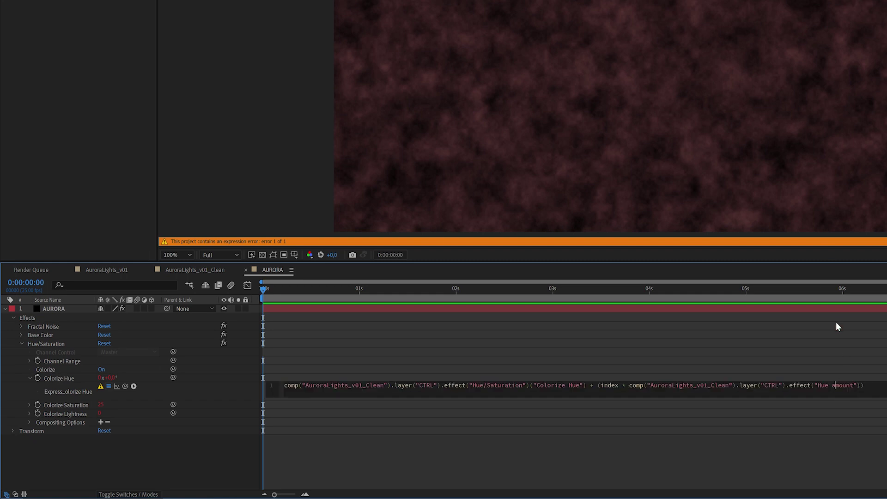
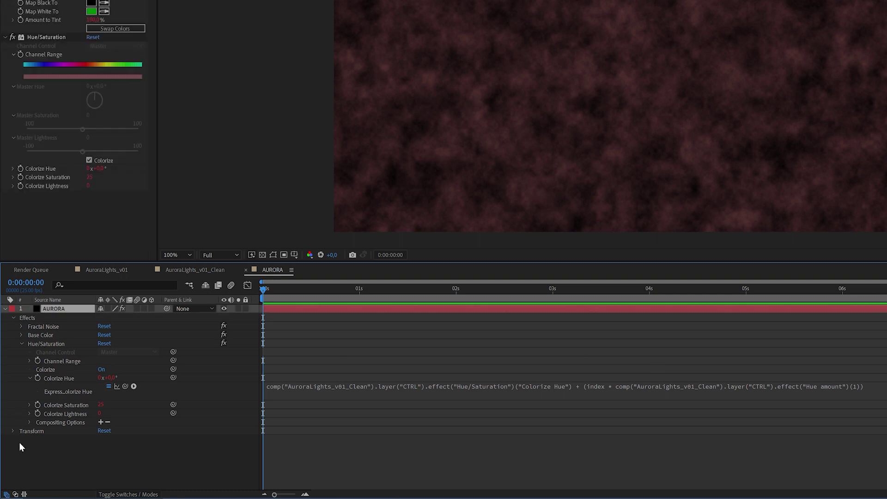
# Step: Add an expression to the AURORA solid's Opacity that reads value - (index*)
pyautogui.click(12, 431)
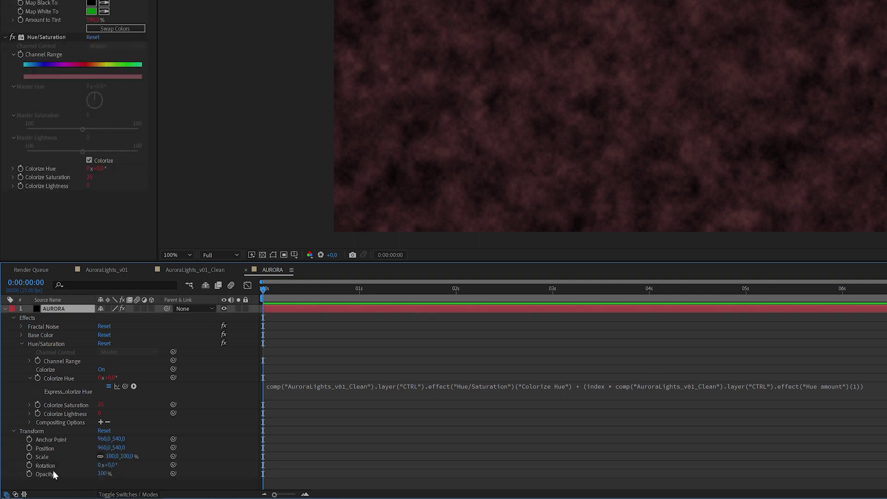
pyautogui.keyDown('alt'); pyautogui.click(29, 474); pyautogui.keyUp('alt')
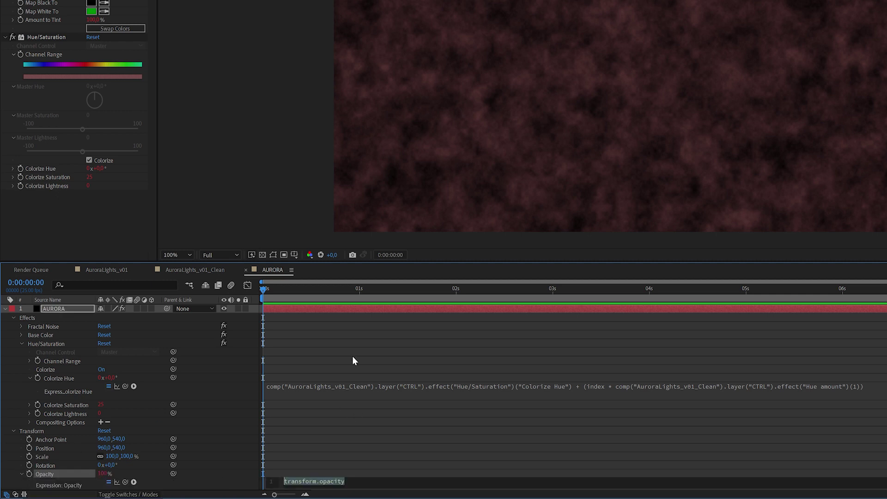
pyautogui.press('BackSpace')
pyautogui.write('value ')
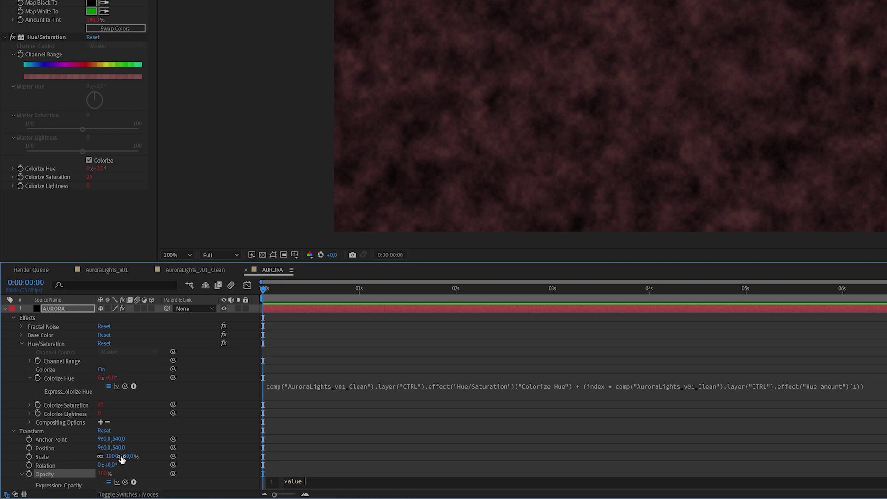
pyautogui.write('- (index')
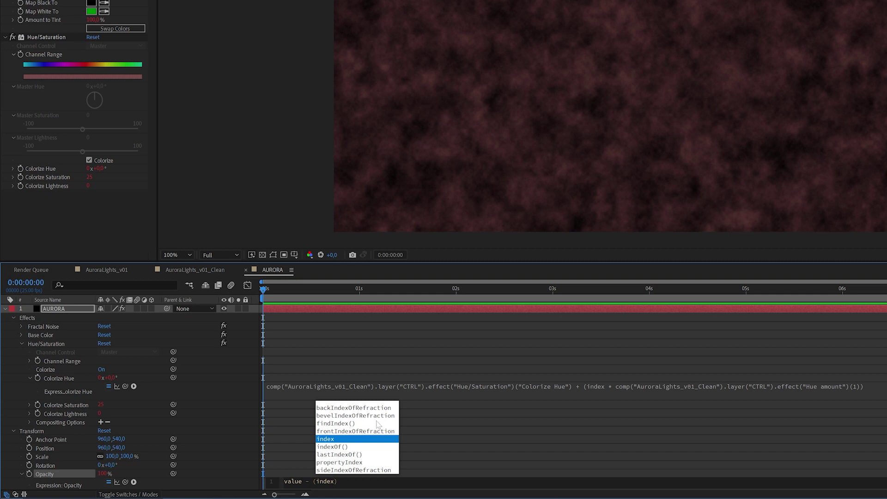
pyautogui.write('*')
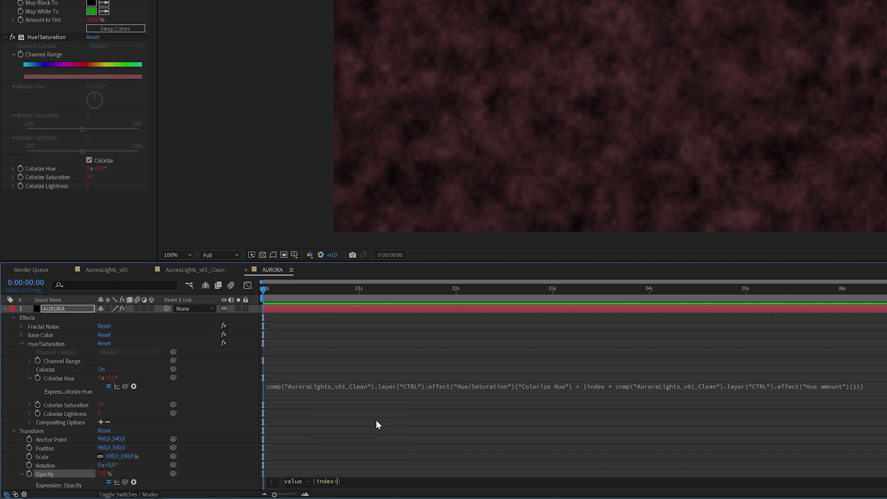
# Step: Copy the comp("AuroraLights_v01_Clean").layer("CTRL").effect("Hue amount")(1) reference from the Colorize Hue expression into the Opacity expression after index*
pyautogui.click(699, 394)
pyautogui.moveTo(628, 385); pyautogui.dragTo(870, 385)
pyautogui.hotkey('ctrl', 'c')
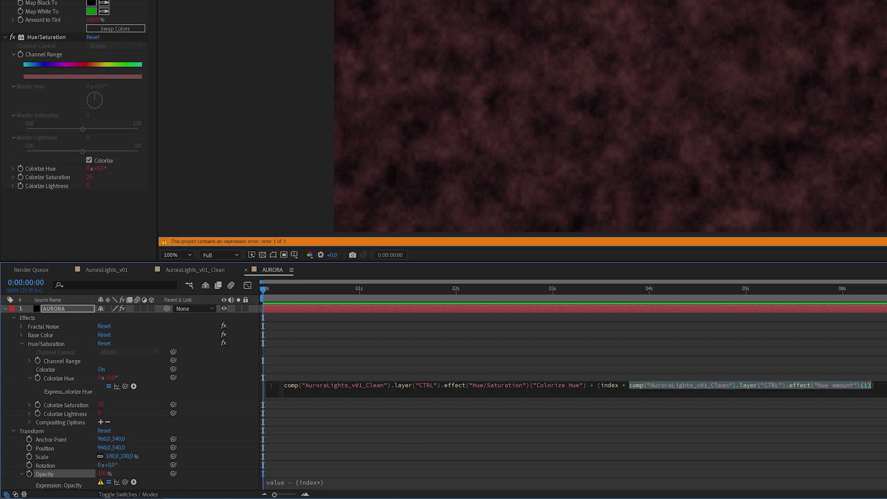
pyautogui.click(342, 482)
pyautogui.hotkey('ctrl', 'v')
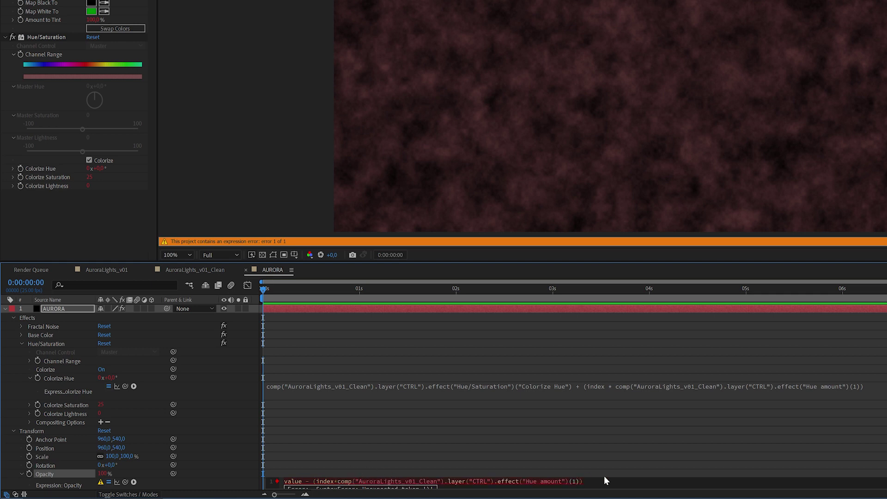
# Step: Change the effect name in the Opacity expression to "Opacity amount" and commit the expression
pyautogui.hotkey('shift', 'Left')
pyautogui.hotkey('shift', 'Left')
pyautogui.hotkey('shift', 'Left')
pyautogui.hotkey('shift', 'Left')
pyautogui.hotkey('shift', 'Left')
pyautogui.press('Left')
pyautogui.press('Left')
pyautogui.press('Left')
pyautogui.hotkey('shift', 'Left')
pyautogui.hotkey('shift', 'Left')
pyautogui.hotkey('shift', 'Left')
pyautogui.write('Opacity amount')
pyautogui.press('BackSpace')
pyautogui.press('BackSpace')
pyautogui.press('BackSpace')
pyautogui.press('BackSpace')
pyautogui.press('BackSpace')
pyautogui.press('BackSpace')
pyautogui.press('BackSpace')
pyautogui.click(584, 445)
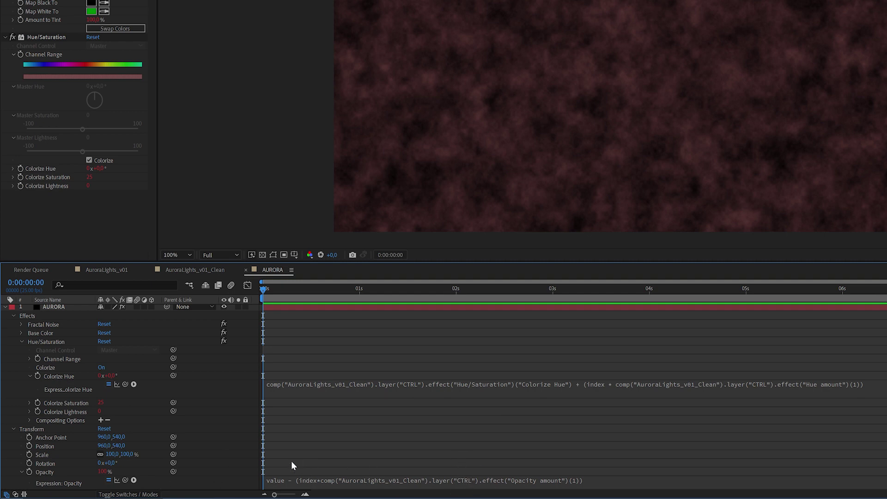
# Step: Reveal only the AURORA solid's Position and give it the expression value + []
pyautogui.click(60, 308)
pyautogui.click(5, 309)
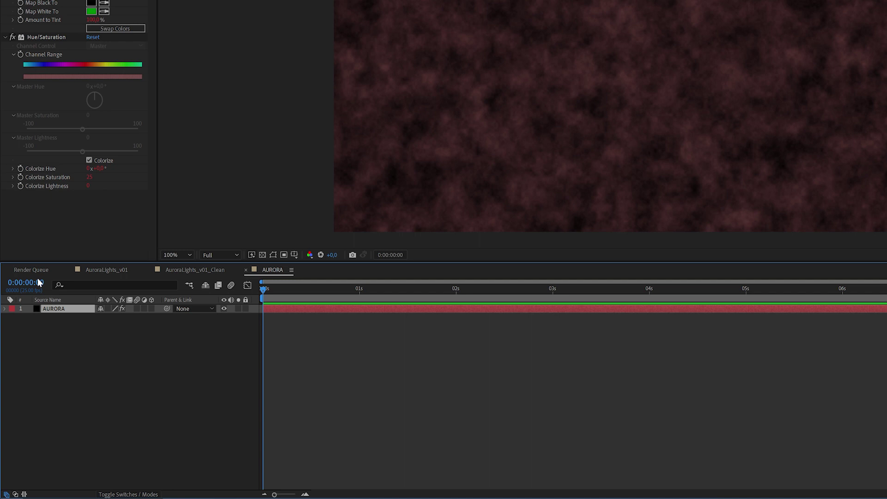
pyautogui.press('p')
pyautogui.click(50, 381)
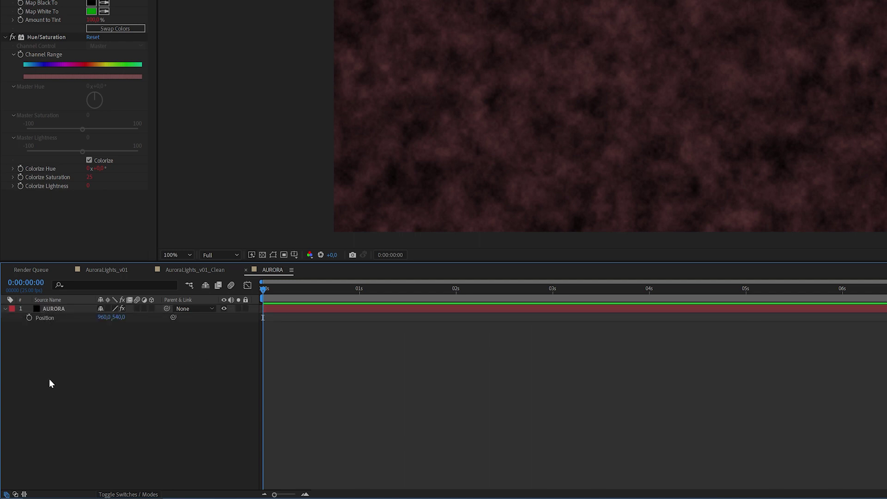
pyautogui.keyDown('alt'); pyautogui.click(29, 317); pyautogui.keyUp('alt')
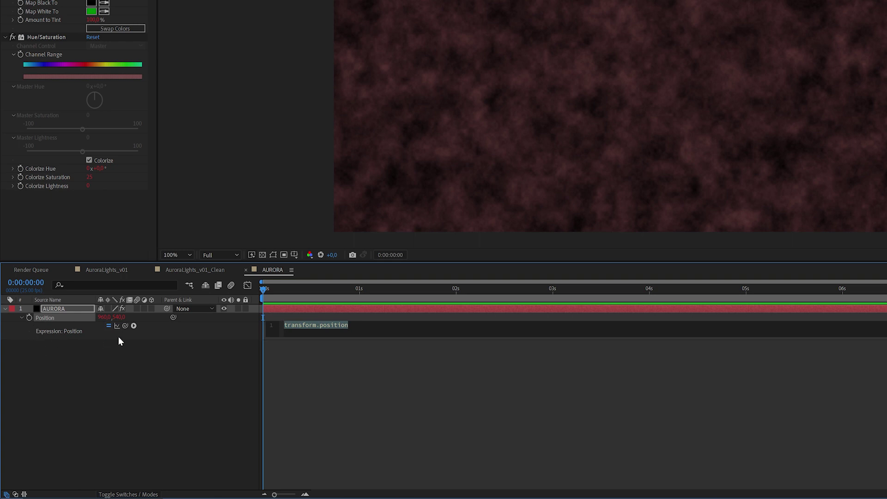
pyautogui.write('value + ')
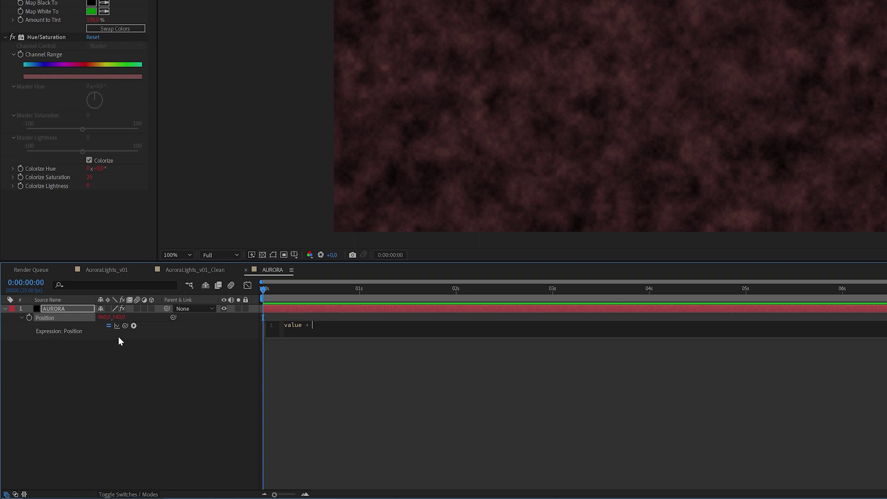
pyautogui.write('[')
pyautogui.click(166, 341)
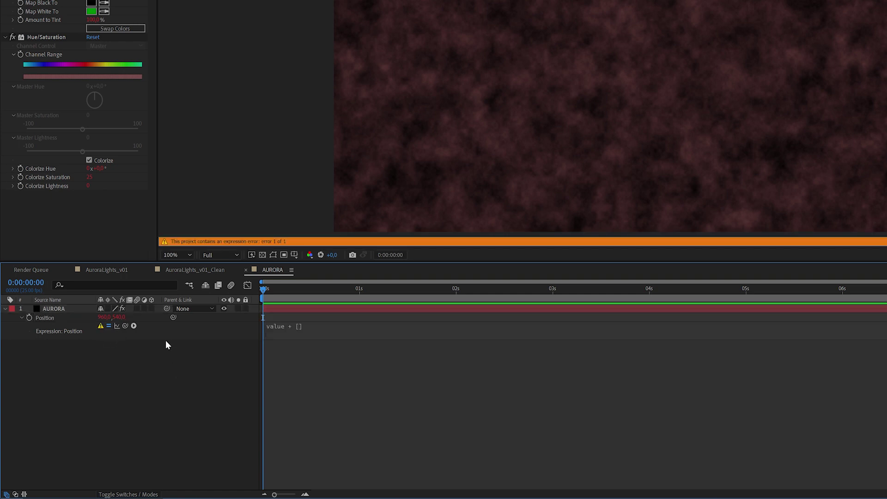
# Step: Make the AURORA solid a 3D layer and fill the Position expression's brackets with 0,0,index* followed by the copied CTRL "Hue amount" reference
pyautogui.click(150, 308)
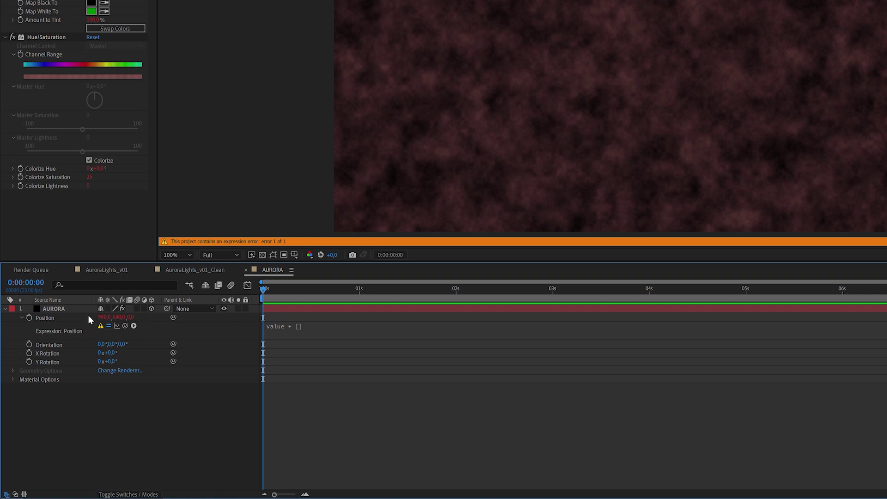
pyautogui.click(369, 333)
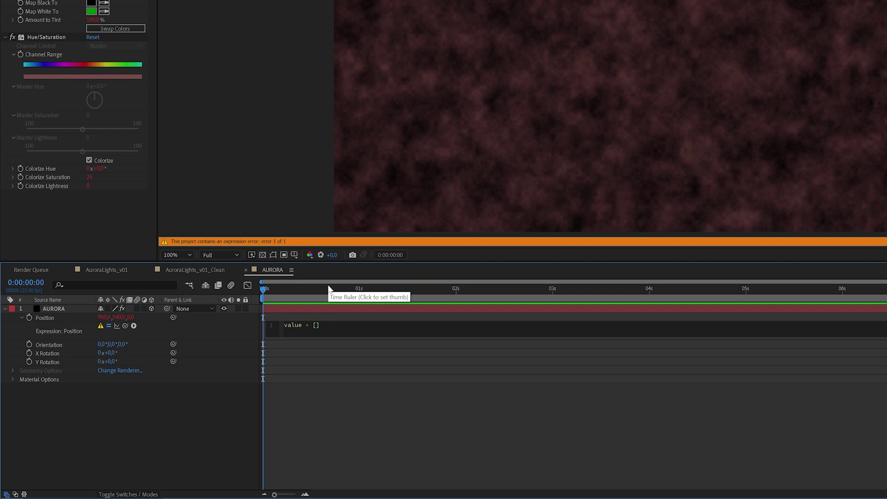
pyautogui.write('0,0,')
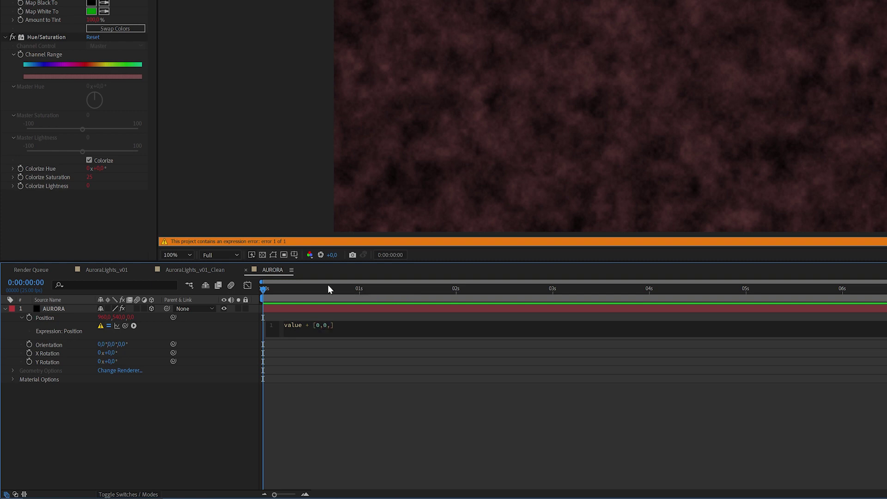
pyautogui.write('index')
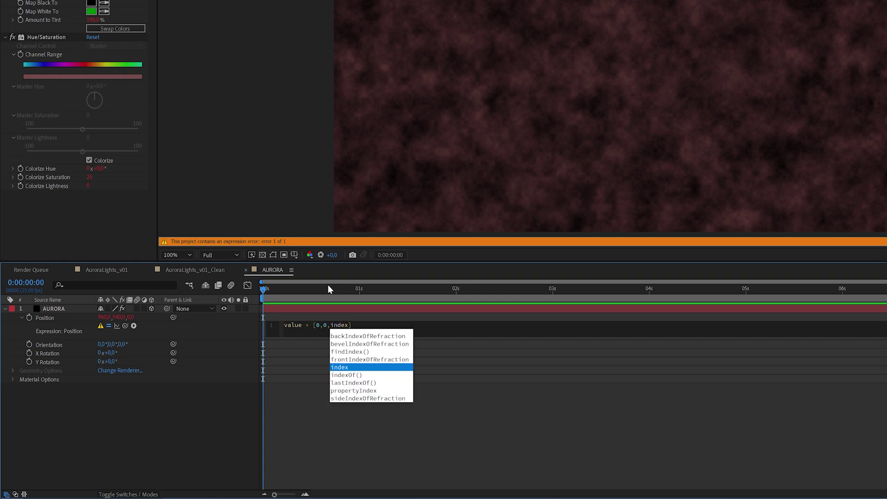
pyautogui.write('*')
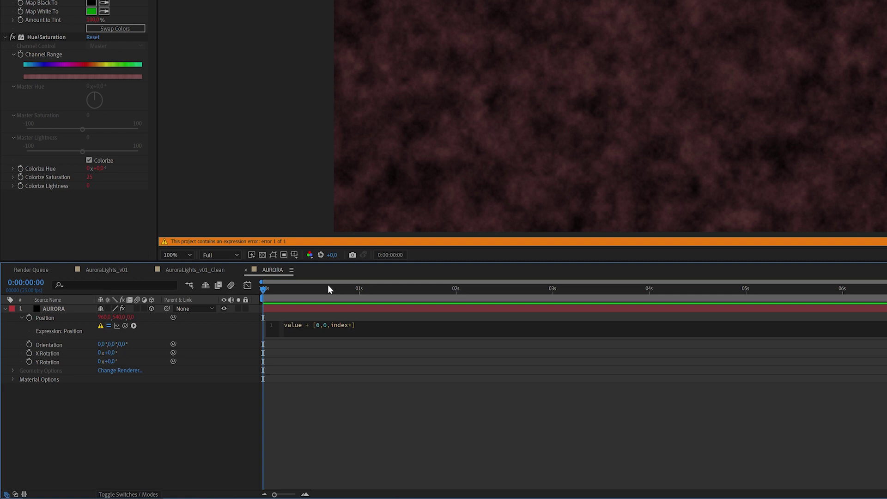
pyautogui.hotkey('ctrl', 'v')
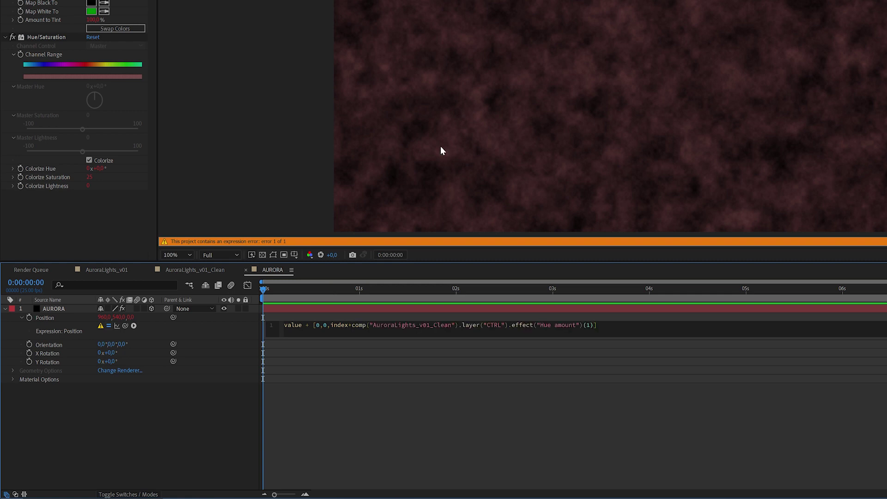
# Step: Change the effect name in the Position expression to "Extrude" and commit the expression
pyautogui.hotkey('shift', 'Left')
pyautogui.hotkey('shift', 'Left')
pyautogui.hotkey('shift', 'Left')
pyautogui.hotkey('shift', 'Left')
pyautogui.hotkey('shift', 'Left')
pyautogui.hotkey('shift', 'Left')
pyautogui.hotkey('shift', 'Left')
pyautogui.hotkey('shift', 'Left')
pyautogui.hotkey('shift', 'Left')
pyautogui.hotkey('shift', 'Left')
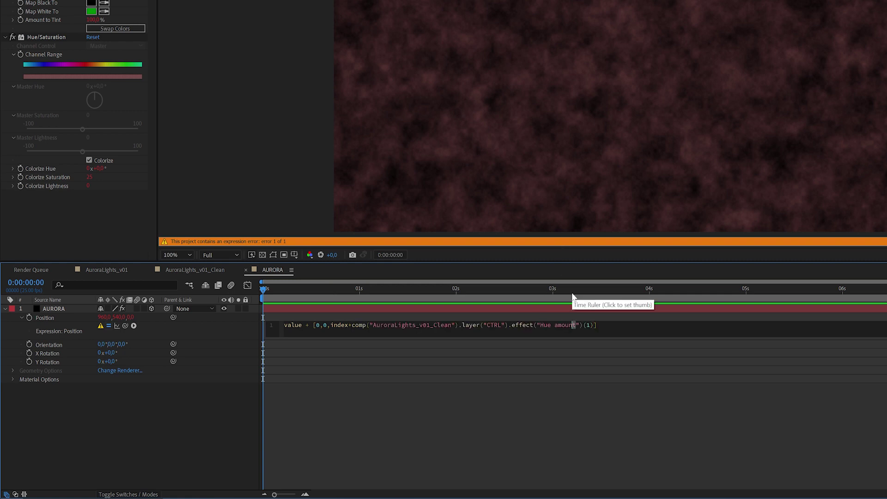
pyautogui.write('Extrude')
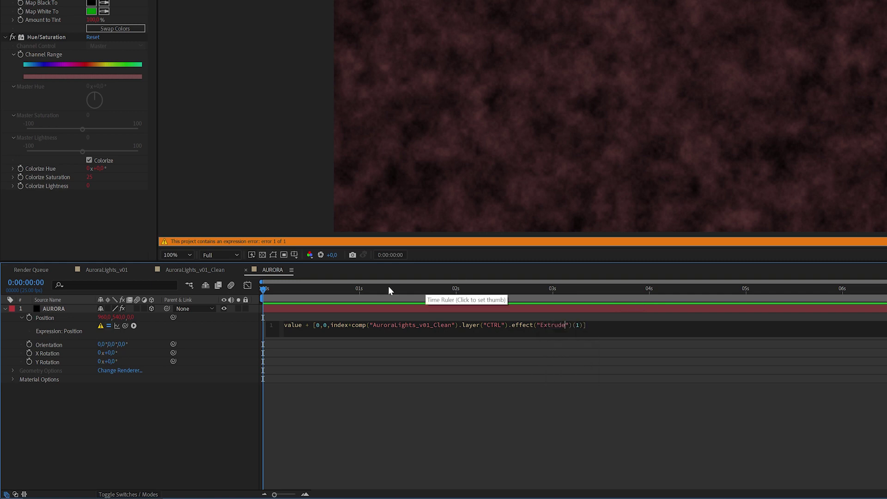
pyautogui.click(193, 417)
pyautogui.moveTo(409, 290); pyautogui.dragTo(261, 295)
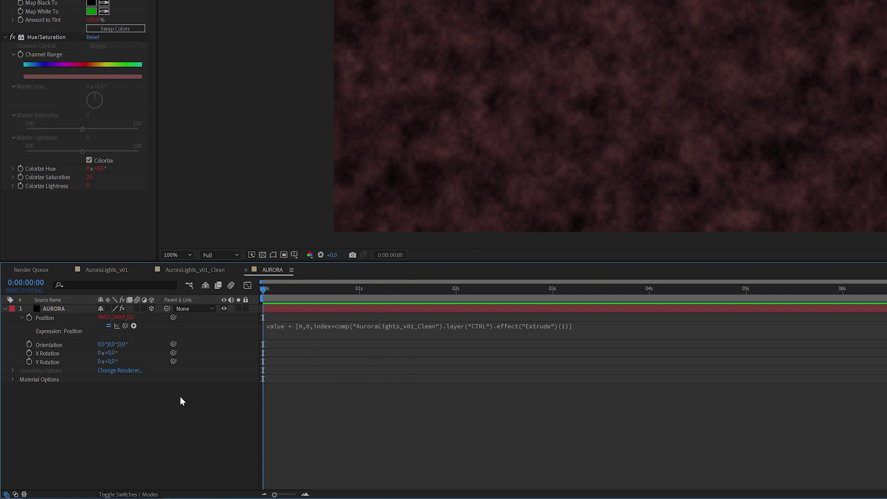
# Step: Collapse the AURORA solid's properties, find the UnMult effect and apply it between Base Color and Hue/Saturation
pyautogui.press('u')
pyautogui.click(73, 308)
pyautogui.click(847, 109)
pyautogui.moveTo(841, 108); pyautogui.dragTo(777, 102)
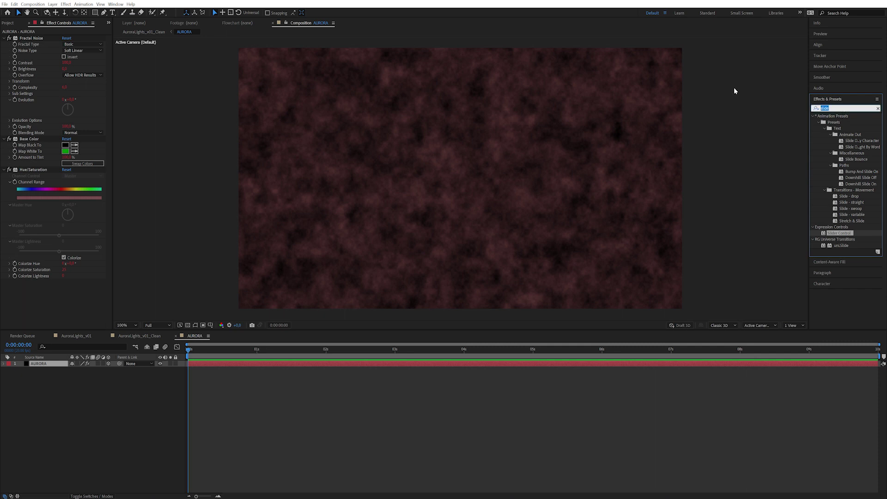
pyautogui.write('unm')
pyautogui.moveTo(833, 160); pyautogui.dragTo(44, 161)
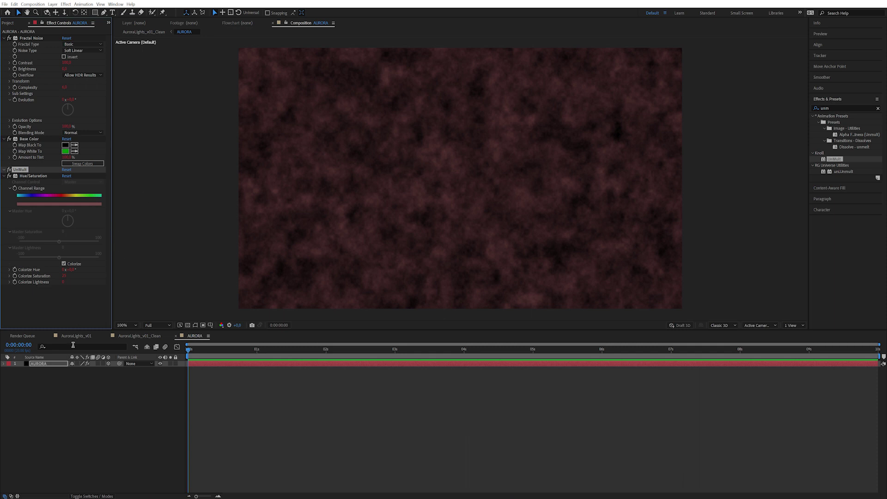
# Step: Compare the AURORA solid with UnMult off and on against the transparency grid
pyautogui.click(46, 363)
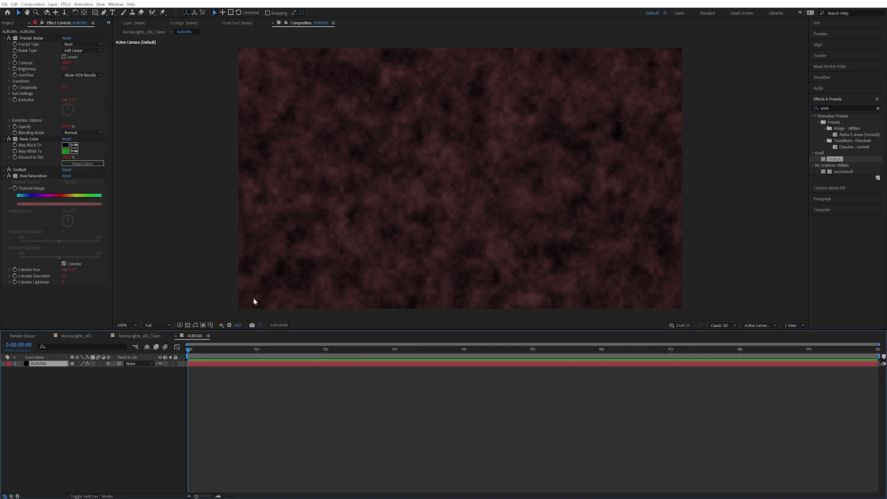
pyautogui.click(187, 325)
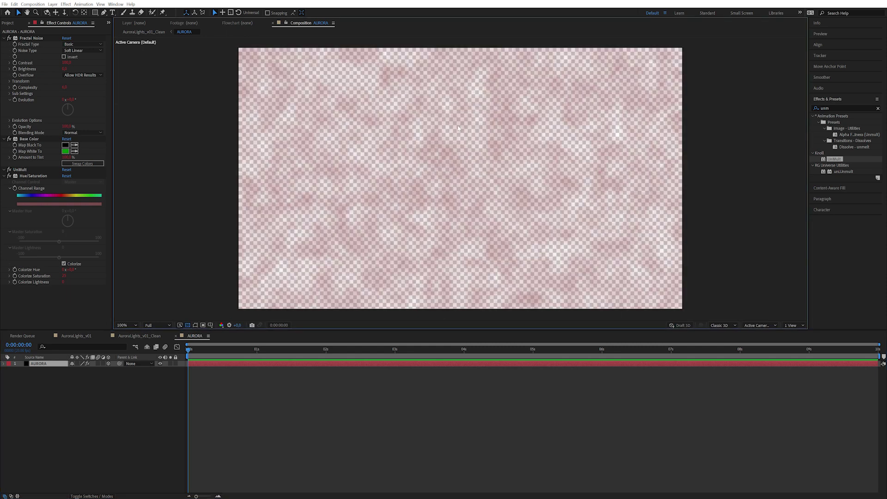
pyautogui.click(9, 170)
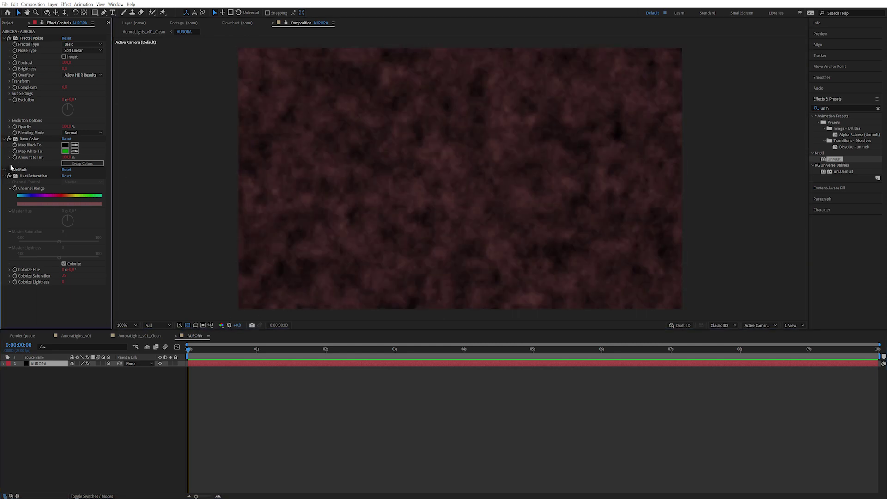
pyautogui.click(9, 170)
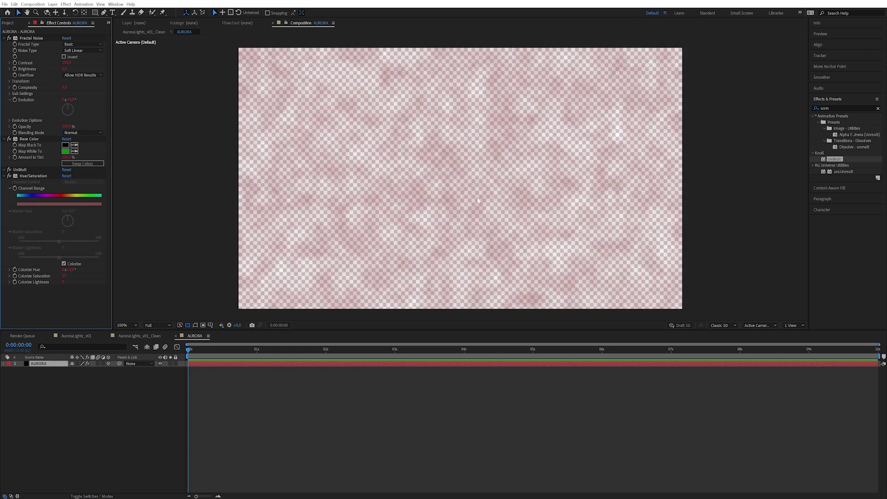
pyautogui.click(187, 325)
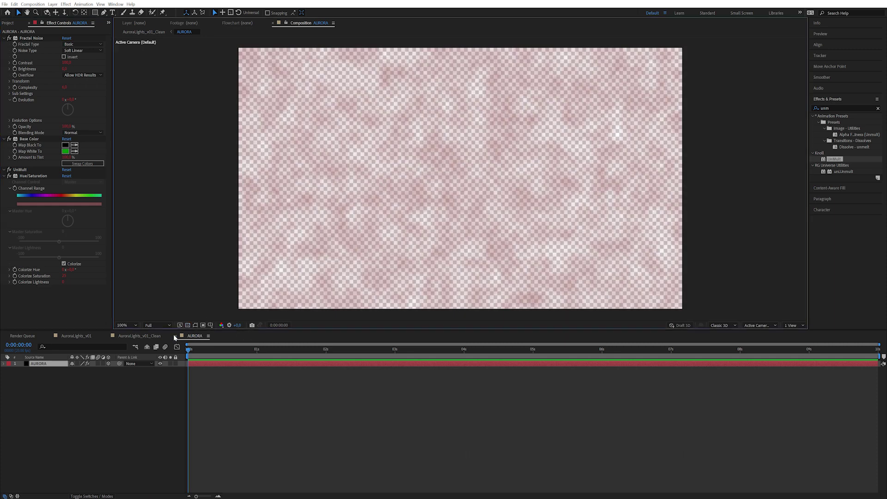
# Step: Duplicate the AURORA solid repeatedly until the composition holds 18 AURORA layers
pyautogui.click(37, 369)
pyautogui.click(43, 364)
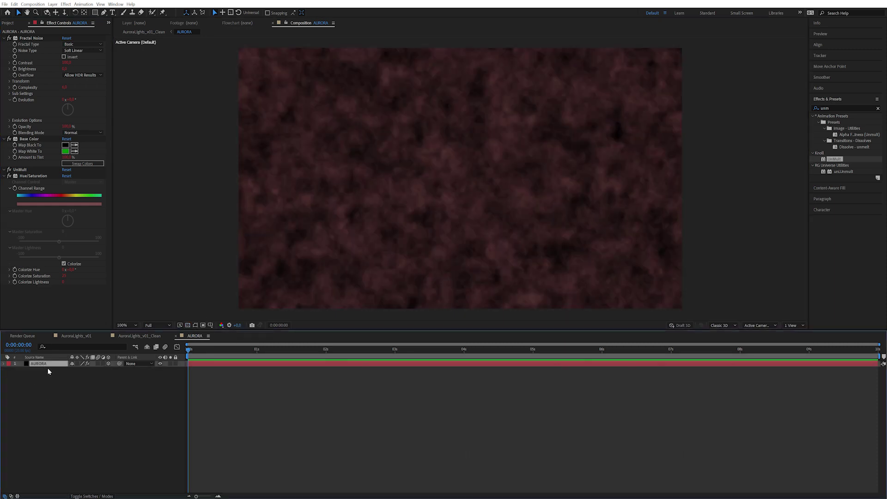
pyautogui.hotkey('ctrl', 'd')
pyautogui.hotkey('ctrl', 'd')
pyautogui.hotkey('ctrl', 'd')
pyautogui.hotkey('ctrl', 'd')
pyautogui.hotkey('ctrl', 'd')
pyautogui.hotkey('ctrl', 'd')
pyautogui.hotkey('ctrl', 'd')
pyautogui.hotkey('ctrl', 'd')
pyautogui.hotkey('ctrl', 'd')
pyautogui.hotkey('ctrl', 'd')
pyautogui.hotkey('ctrl', 'd')
pyautogui.hotkey('ctrl', 'd')
pyautogui.hotkey('ctrl', 'd')
pyautogui.hotkey('ctrl', 'd')
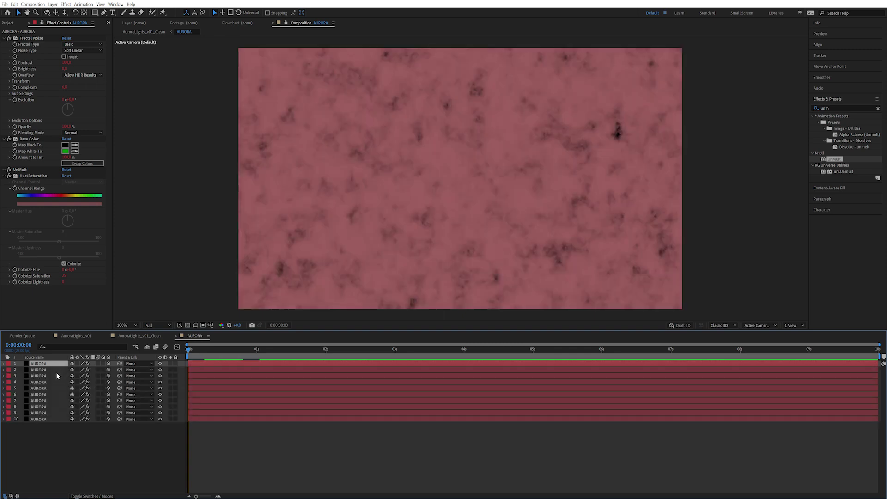
pyautogui.hotkey('ctrl', 'd')
pyautogui.hotkey('ctrl', 'd')
pyautogui.hotkey('ctrl', 'd')
pyautogui.hotkey('ctrl', 'd')
pyautogui.hotkey('ctrl', 'd')
pyautogui.hotkey('ctrl', 'd')
pyautogui.hotkey('ctrl', 'd')
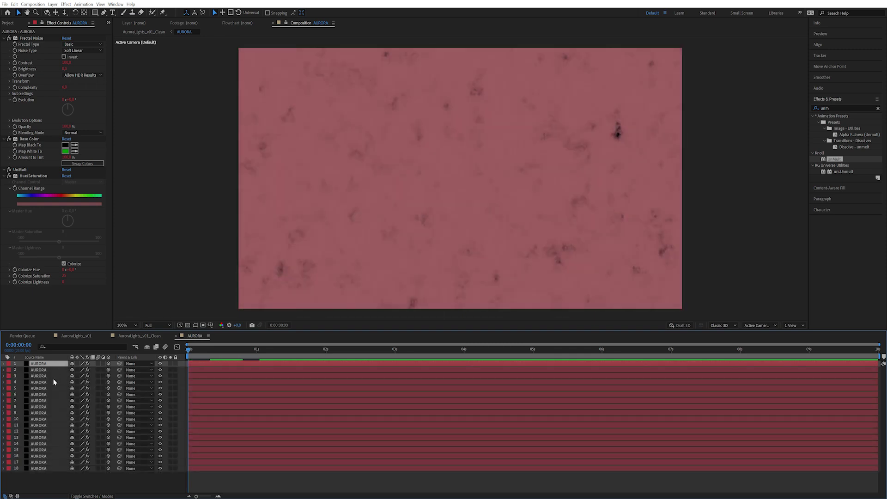
# Step: Return to the AuroraLights_v01_Clean composition and enable Collapse Transformations on the AURORA pre-comp layer
pyautogui.click(145, 336)
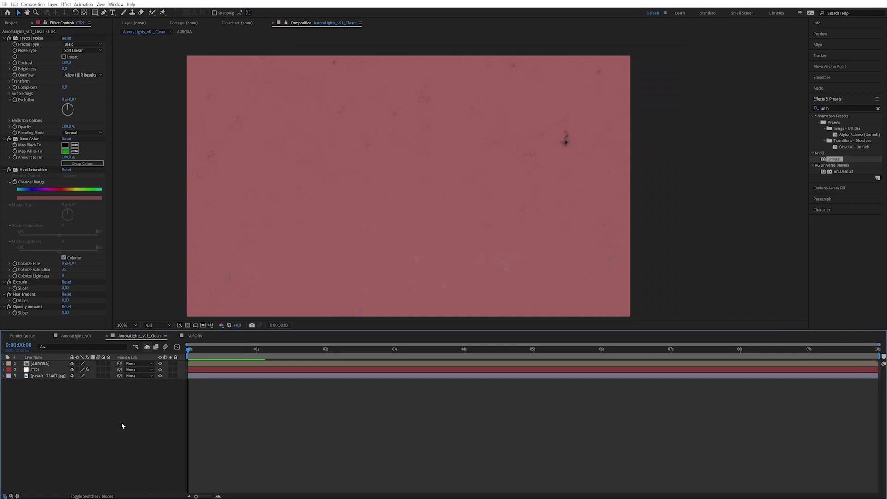
pyautogui.click(49, 364)
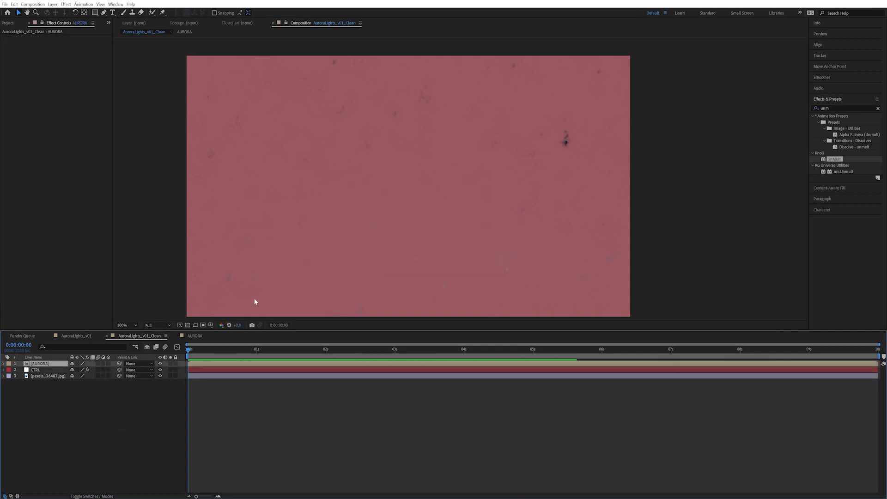
pyautogui.click(77, 363)
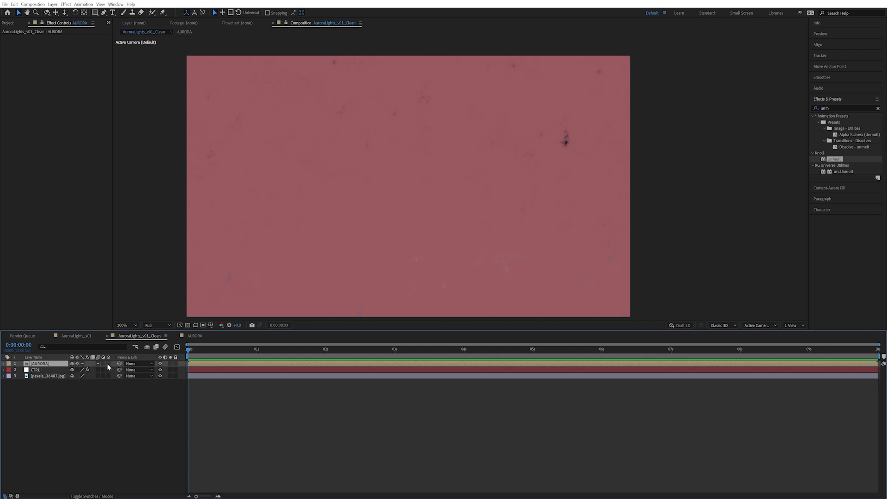
# Step: Make the AURORA pre-comp layer 3D, push it back to Z position 794 and tilt it about 78° around the X axis
pyautogui.click(108, 364)
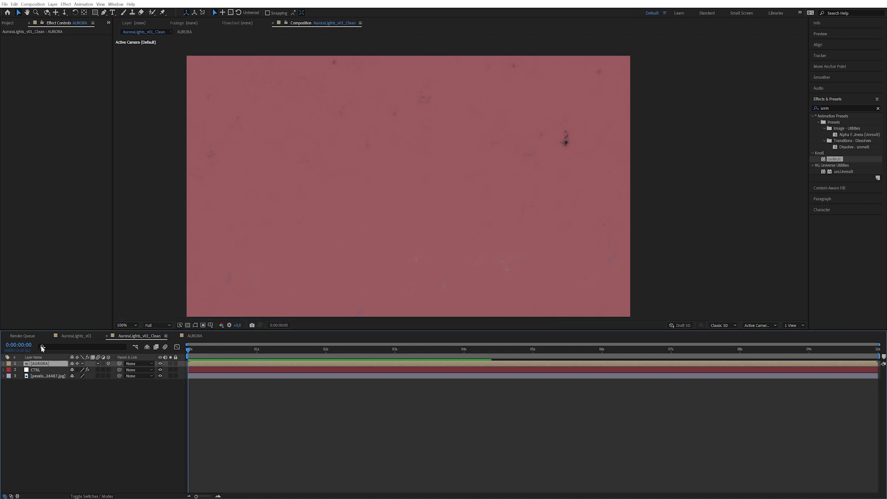
pyautogui.press('p')
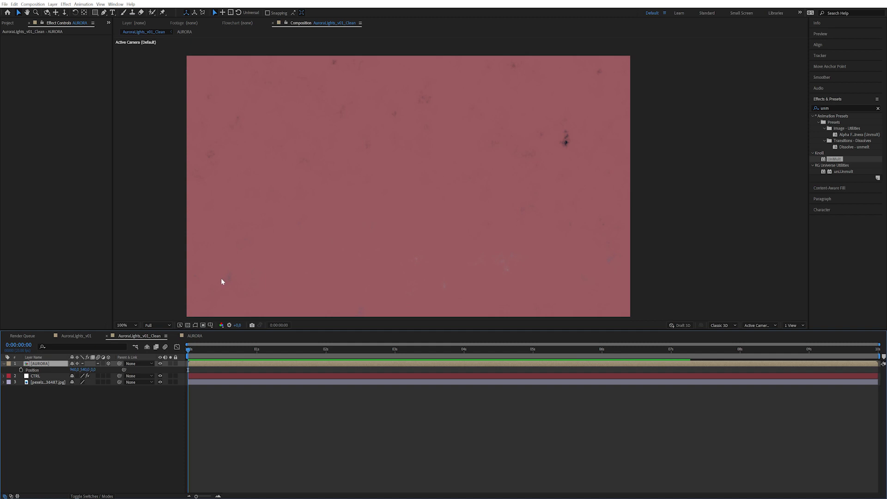
pyautogui.hotkey('shift', 'r')
pyautogui.moveTo(94, 370); pyautogui.dragTo(323, 321)
pyautogui.moveTo(78, 382); pyautogui.dragTo(39, 359)
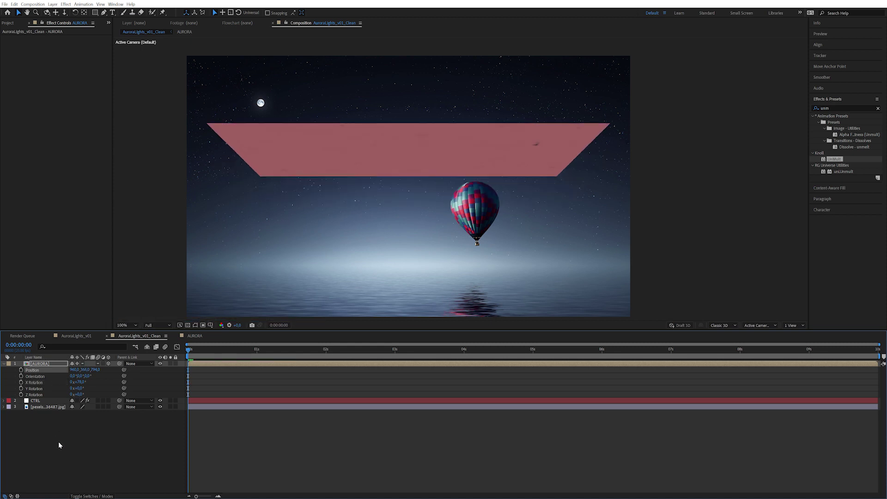
# Step: On the CTRL null's Fractal Noise, set the fractal type to Swirly, contrast to 179 and brightness to about -128
pyautogui.click(46, 401)
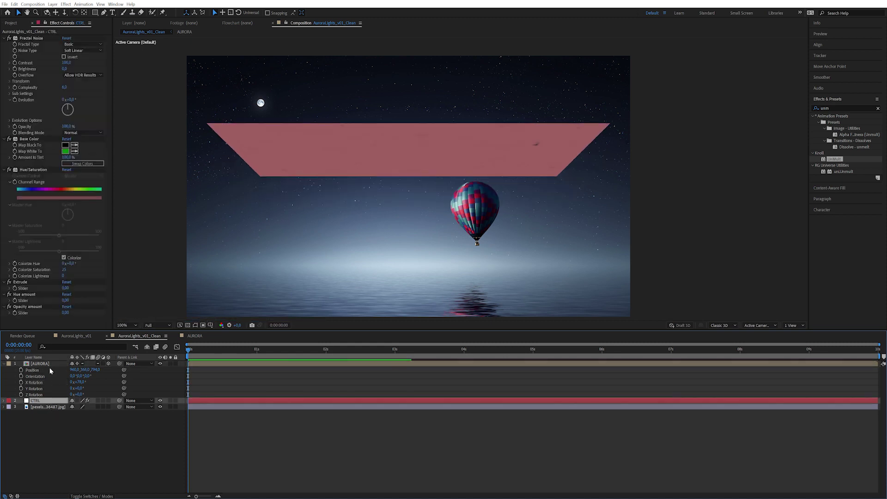
pyautogui.click(69, 45)
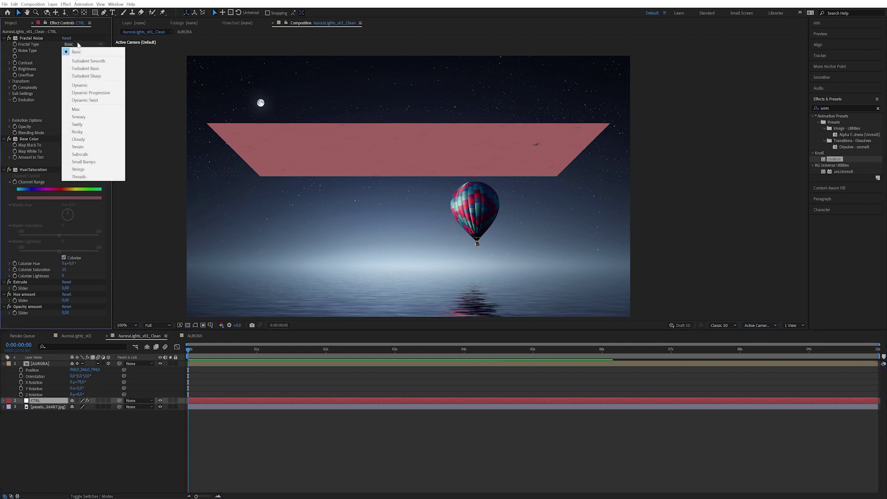
pyautogui.click(93, 124)
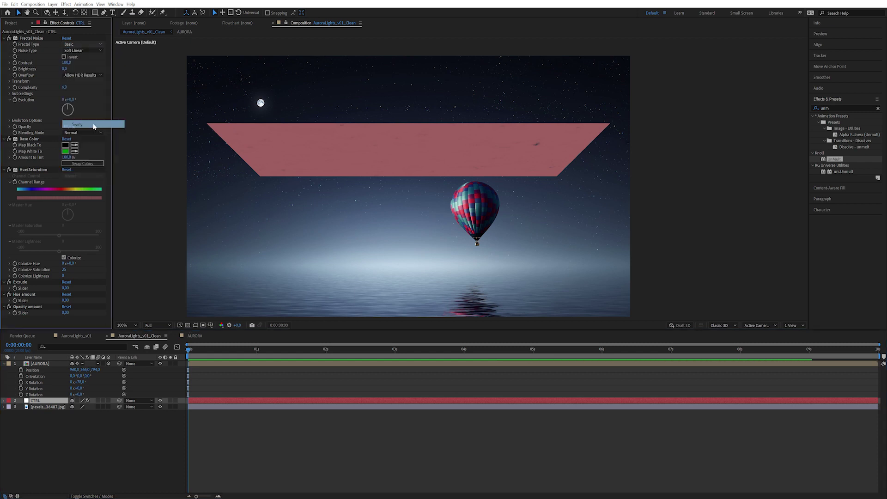
pyautogui.moveTo(65, 69); pyautogui.dragTo(47, 72)
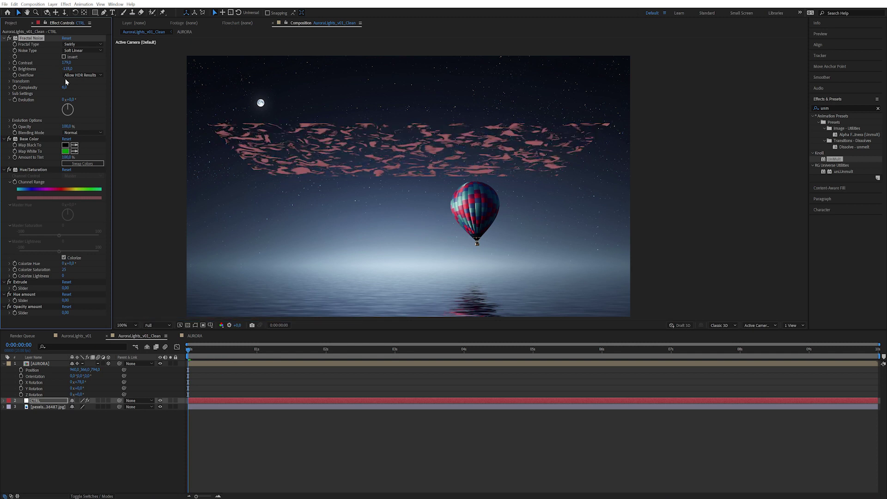
# Step: Set the CTRL null's Extrude slider to 6 and its Hue amount slider to 3
pyautogui.click(66, 288)
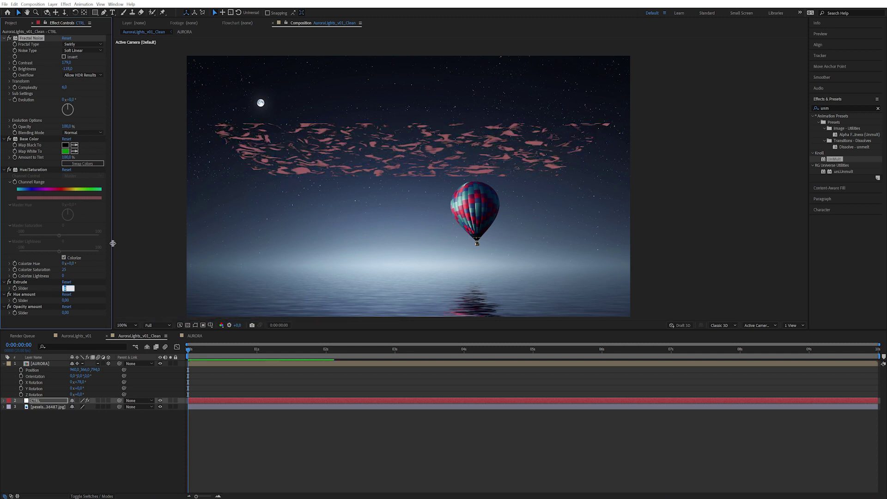
pyautogui.write('6')
pyautogui.press('Return')
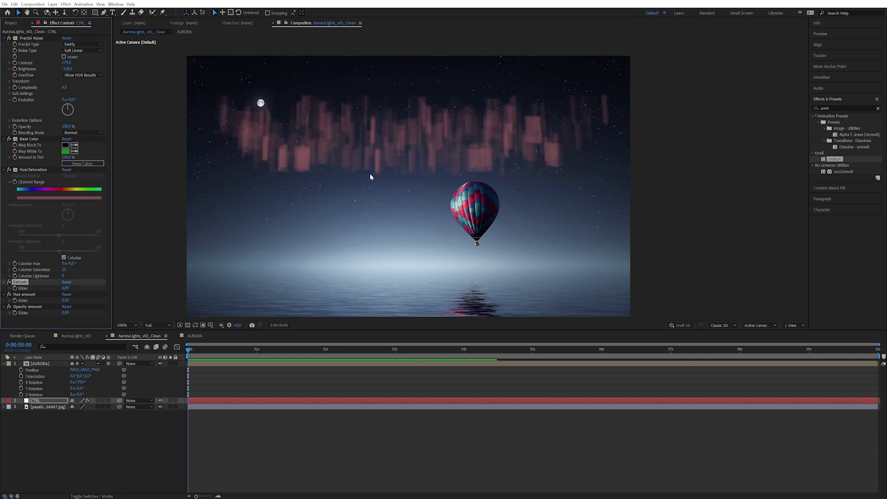
pyautogui.click(65, 300)
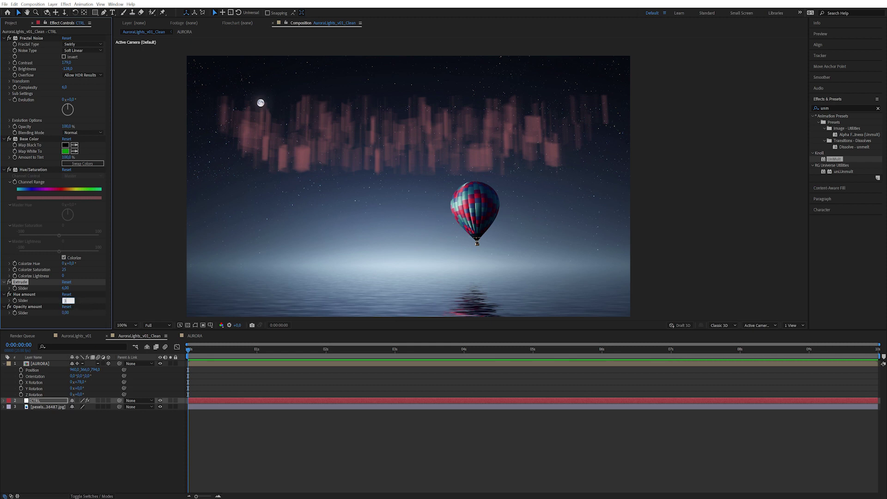
pyautogui.write('3')
pyautogui.press('Return')
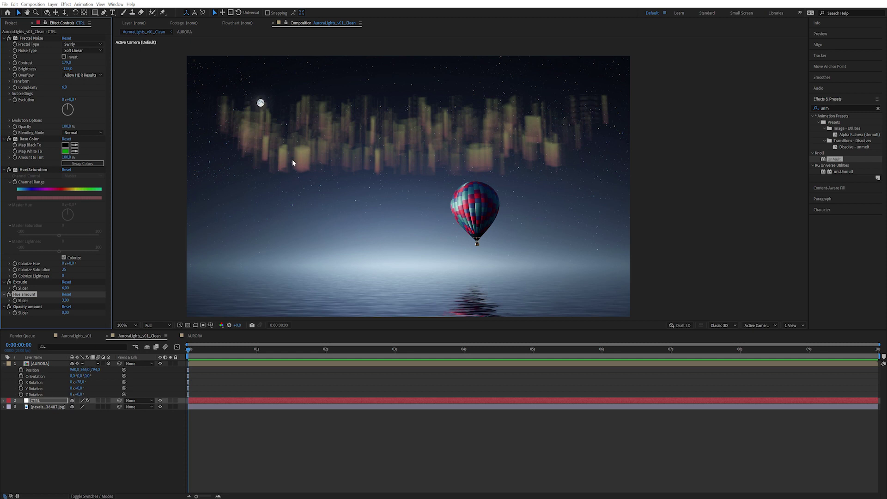
# Step: Inspect the extruded aurora up close and set the Opacity amount slider on CTRL to 2
pyautogui.scroll(2, 300, 163)
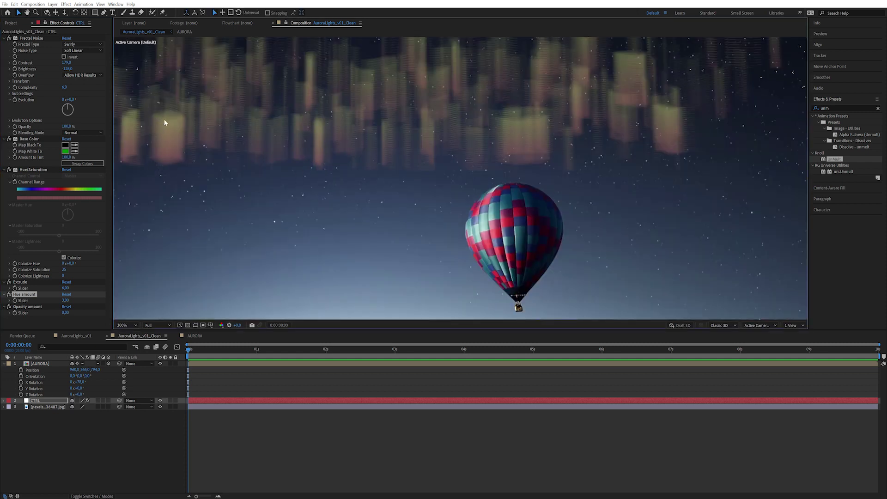
pyautogui.scroll(-2, 270, 179)
pyautogui.click(35, 307)
pyautogui.click(66, 313)
pyautogui.write('2')
pyautogui.press('Return')
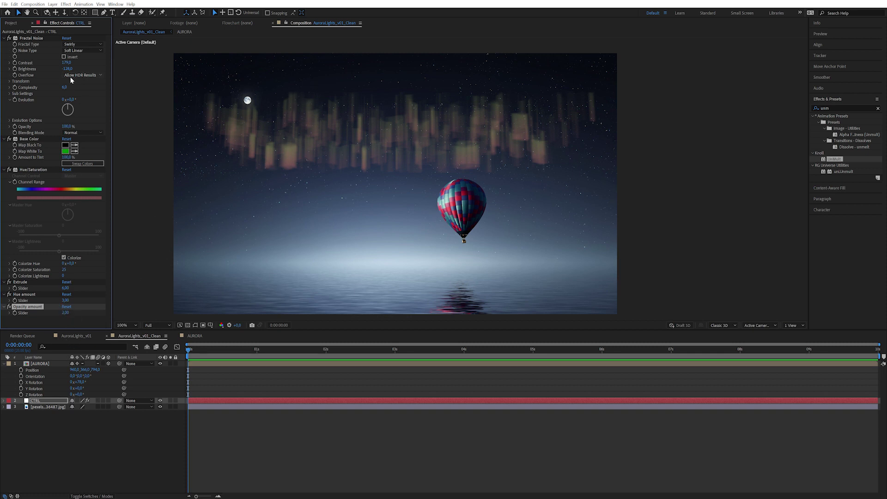
# Step: Try raising the CTRL null's Fractal Noise contrast to about 326, and undo the change
pyautogui.click(68, 63)
pyautogui.write('323')
pyautogui.press('Return')
pyautogui.moveTo(113, 59); pyautogui.dragTo(114, 59)
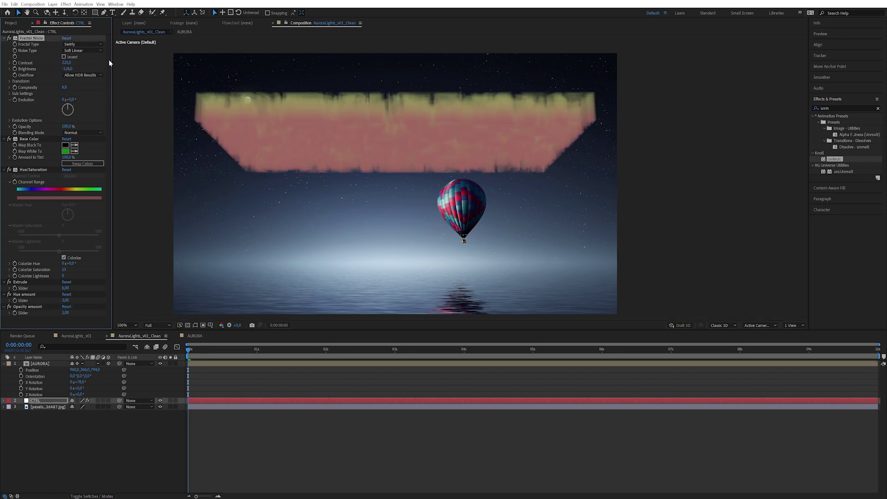
pyautogui.hotkey('ctrl', 'z')
# Step: Set the Fractal Noise contrast on CTRL to 250 and lower its brightness to about -169
pyautogui.click(67, 62)
pyautogui.write('250')
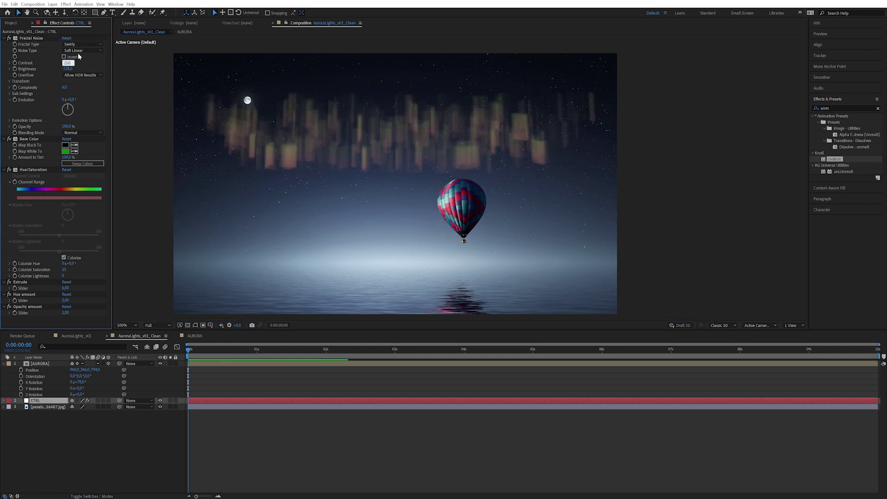
pyautogui.press('Return')
pyautogui.moveTo(63, 68); pyautogui.dragTo(55, 69)
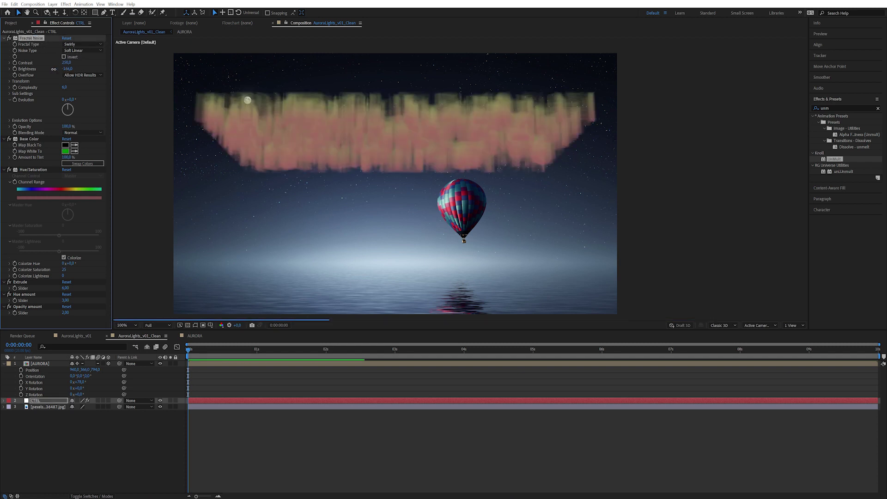
# Step: Set the Fractal Noise transform scale on the CTRL null to 650
pyautogui.click(10, 80)
pyautogui.click(67, 100)
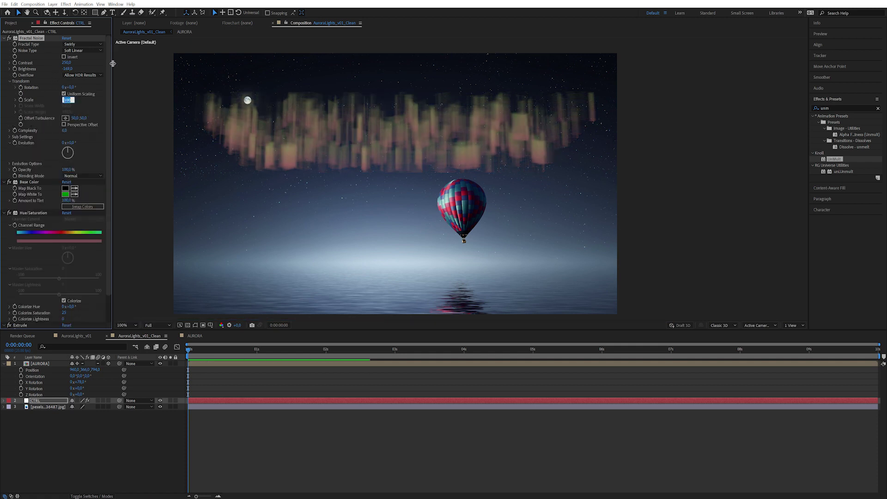
pyautogui.write('650')
pyautogui.press('Return')
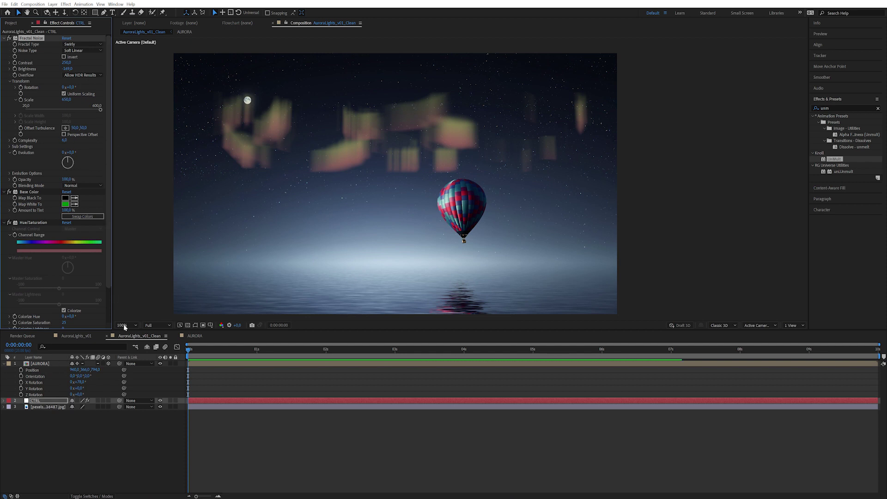
# Step: In the AURORA composition, add a full-size elliptical mask to the first AURORA solid
pyautogui.click(195, 337)
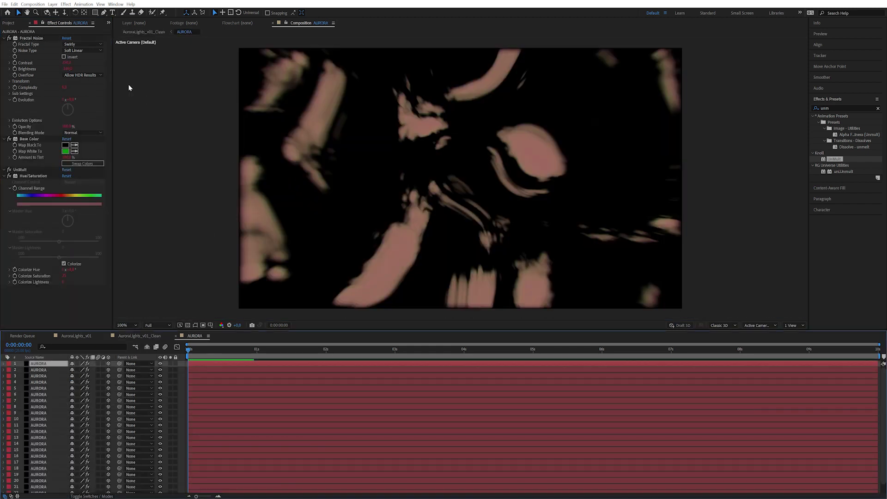
pyautogui.moveTo(95, 12); pyautogui.dragTo(137, 30)
pyautogui.doubleClick(95, 13)
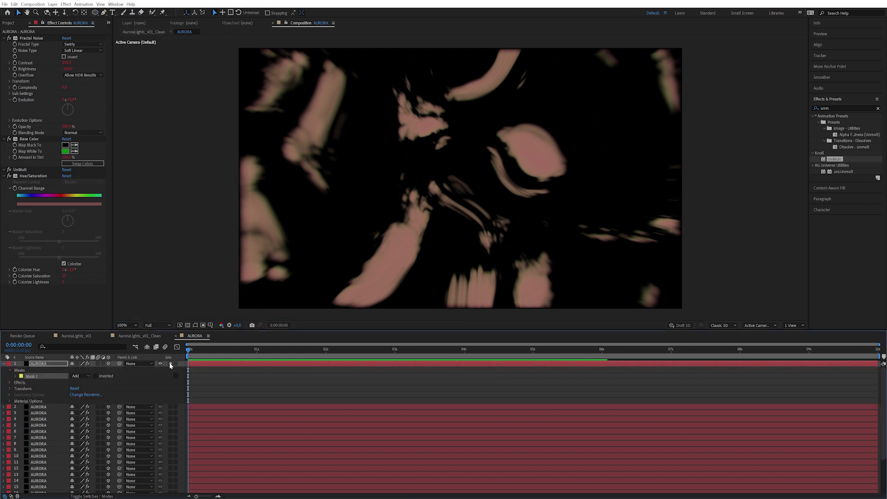
# Step: Solo the masked AURORA layer, raise the preview exposure to about +11 and show the mask outline
pyautogui.click(170, 363)
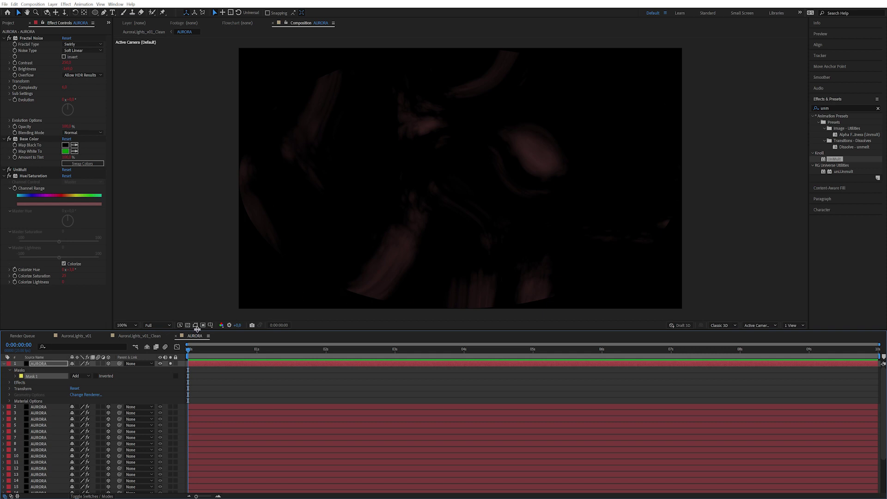
pyautogui.moveTo(237, 325); pyautogui.dragTo(270, 321)
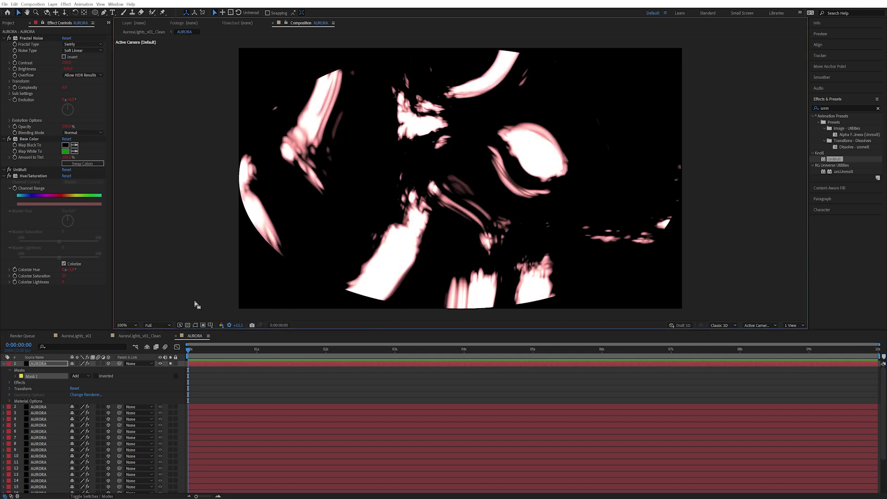
pyautogui.hotkey('ctrl', 'shift', 'h')
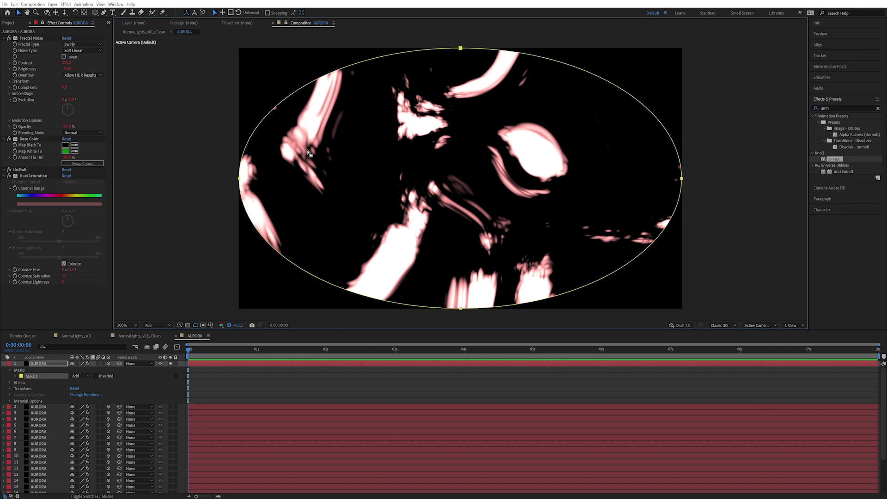
# Step: Shrink Mask 1 inward with a negative mask expansion and feather it by about 294 pixels
pyautogui.click(15, 376)
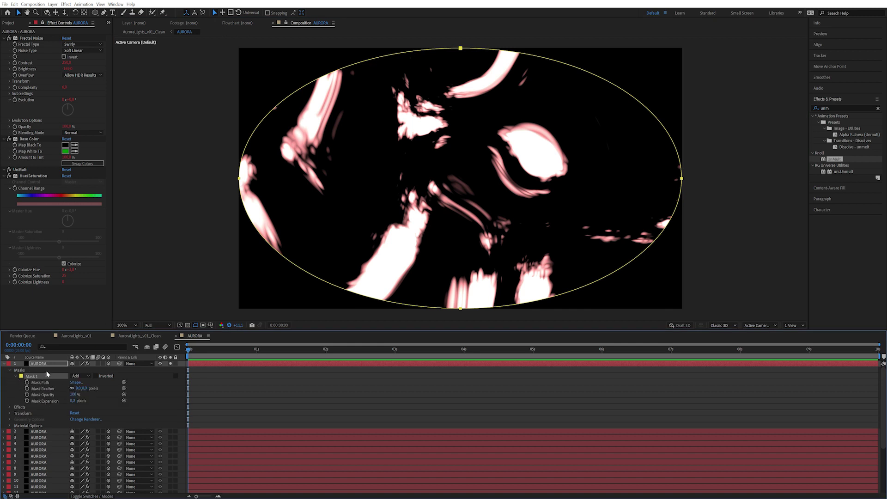
pyautogui.moveTo(72, 400); pyautogui.dragTo(3, 403)
pyautogui.moveTo(81, 388); pyautogui.dragTo(164, 372)
pyautogui.click(53, 368)
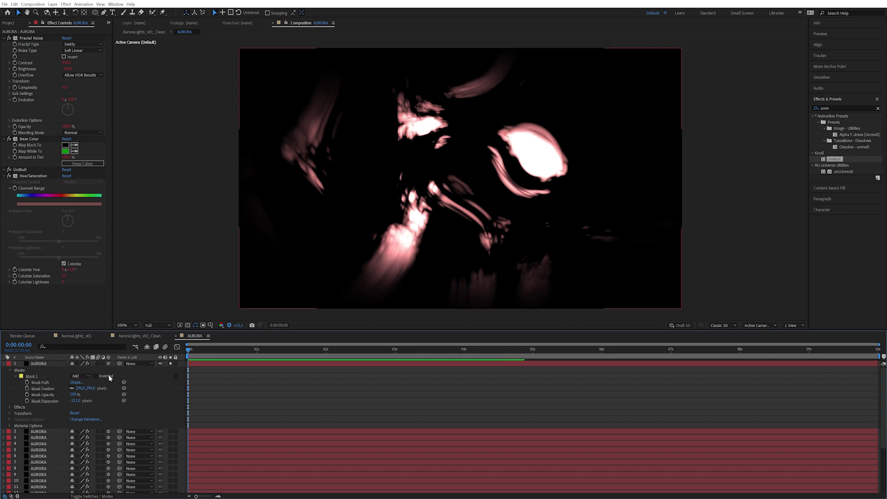
# Step: Copy Mask 1 from the first AURORA layer and paste it onto all the other AURORA layers
pyautogui.click(45, 364)
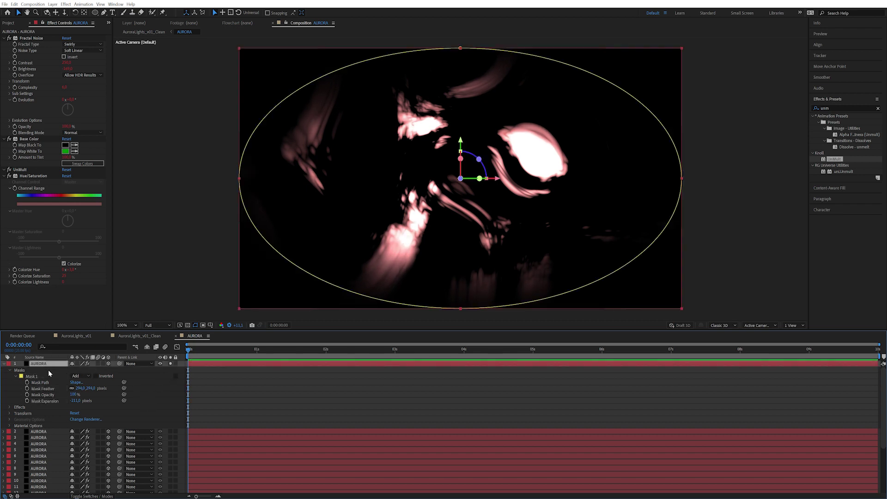
pyautogui.click(48, 377)
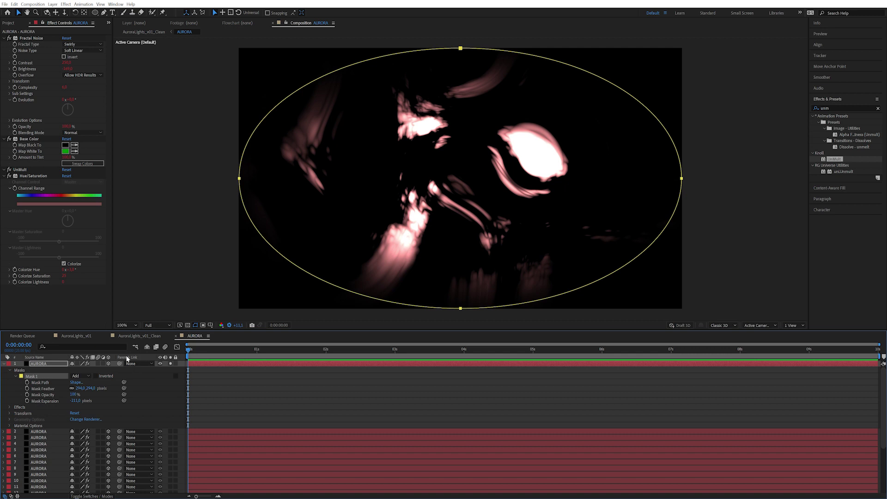
pyautogui.click(44, 433)
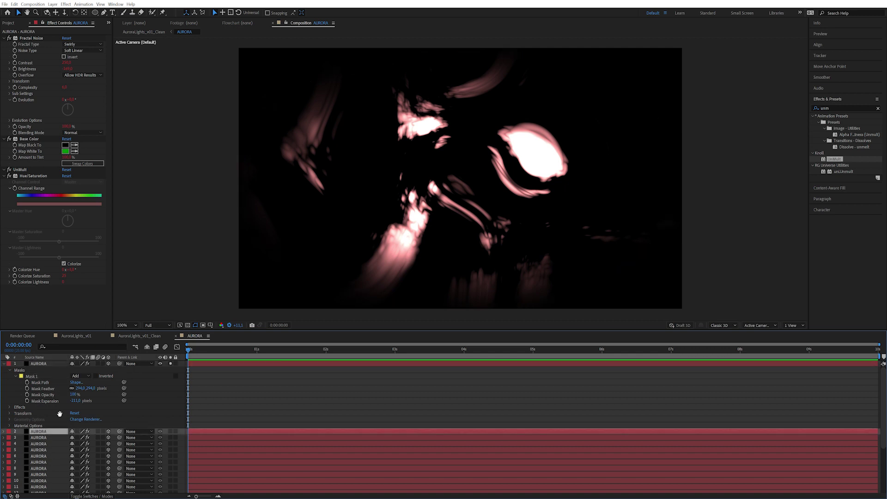
pyautogui.scroll(-3, 60, 406)
pyautogui.keyDown('shift'); pyautogui.click(46, 491); pyautogui.keyUp('shift')
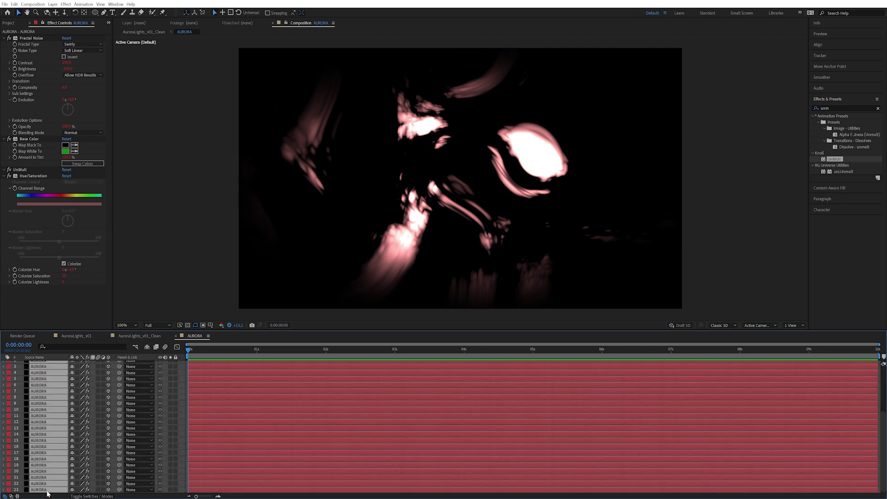
pyautogui.press('p')
pyautogui.moveTo(55, 395); pyautogui.dragTo(60, 466)
# Step: Turn off solo on the first AURORA layer and return to the AuroraLights_v01_Clean composition with no layer selected
pyautogui.click(165, 377)
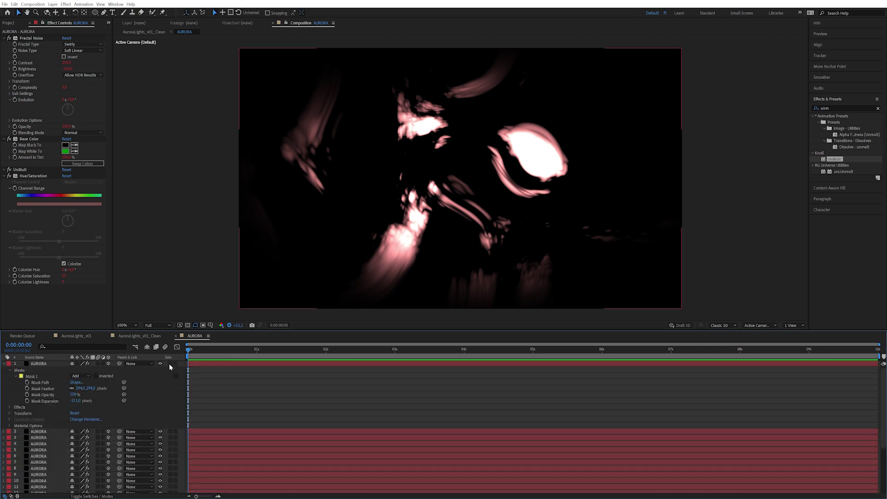
pyautogui.click(151, 337)
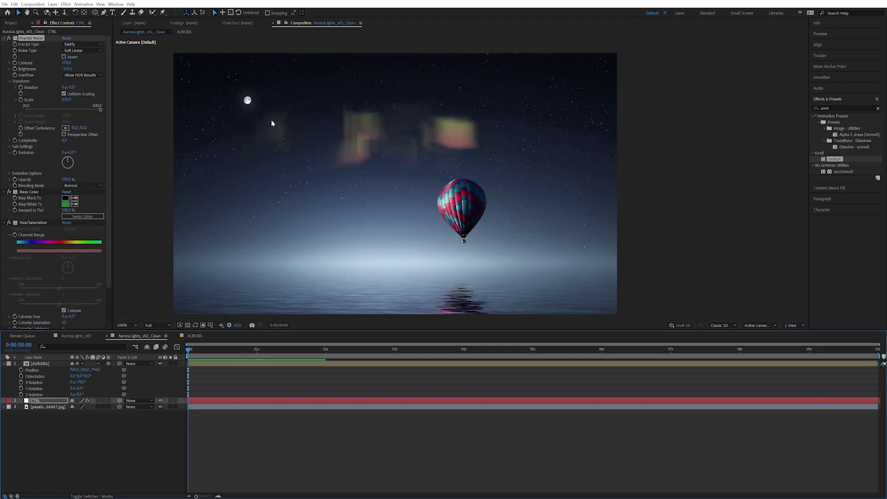
pyautogui.click(91, 412)
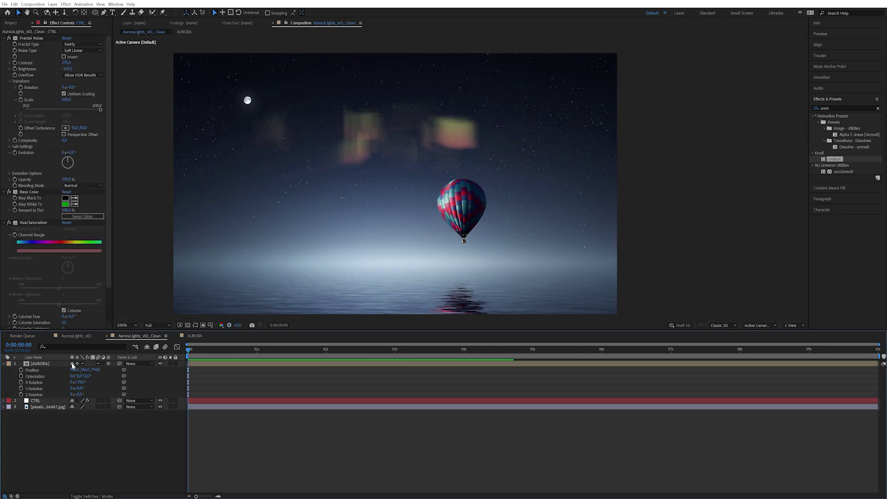
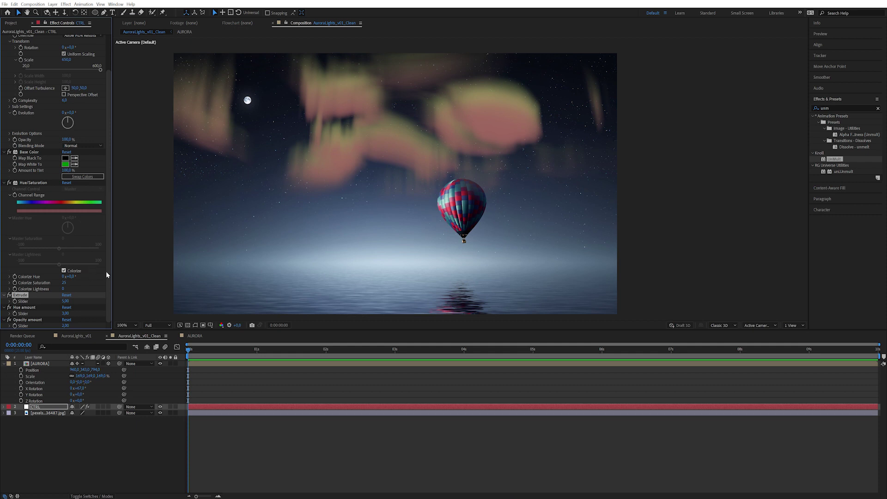
# Step: On the CTRL null's Hue/Saturation effect, shift Colorize Hue to about 37° and set Colorize Saturation to 60
pyautogui.moveTo(80, 276)
pyautogui.mouseDown()
pyautogui.moveTo(64, 285)
pyautogui.moveTo(77, 280)
pyautogui.mouseUp()
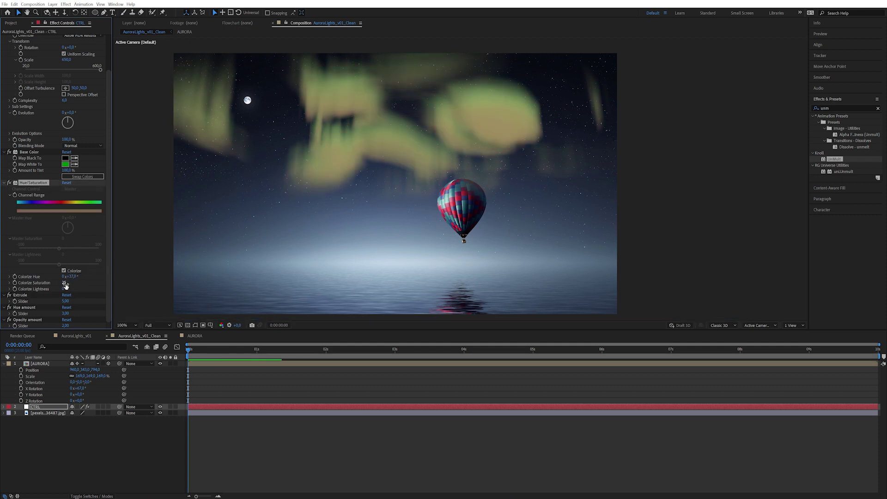
pyautogui.write('60')
pyautogui.press('Return')
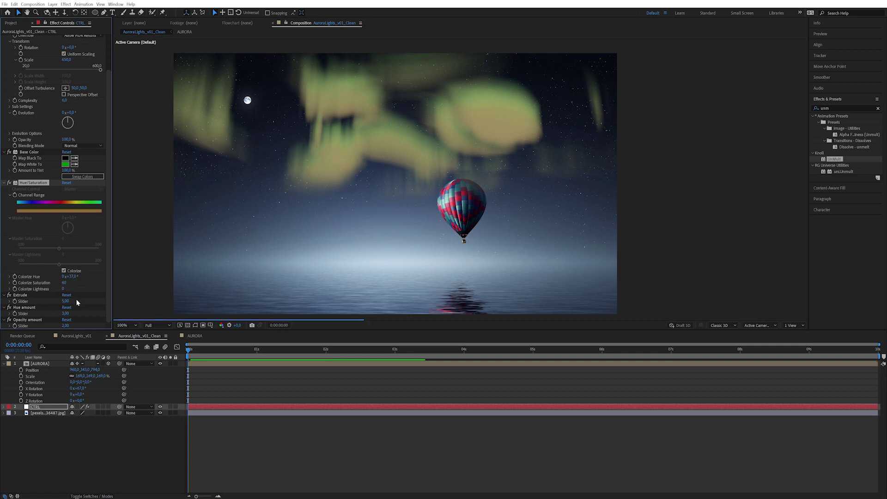
# Step: Raise the Colorize Hue in increments to about 126° for a green aurora
pyautogui.click(71, 276)
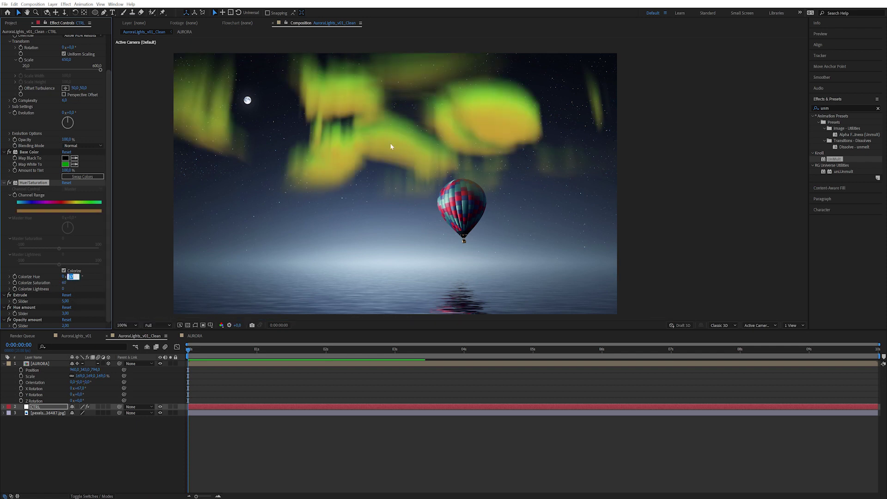
pyautogui.click(79, 284)
pyautogui.moveTo(78, 276); pyautogui.dragTo(73, 278)
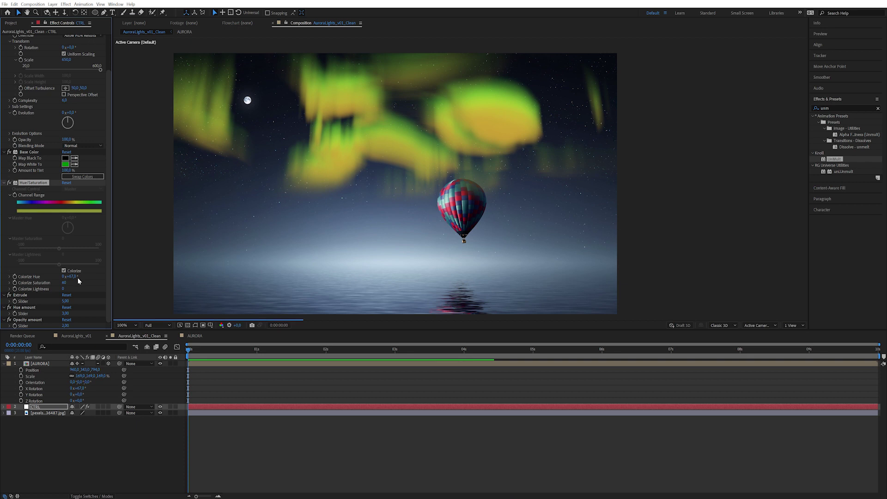
pyautogui.click(74, 277)
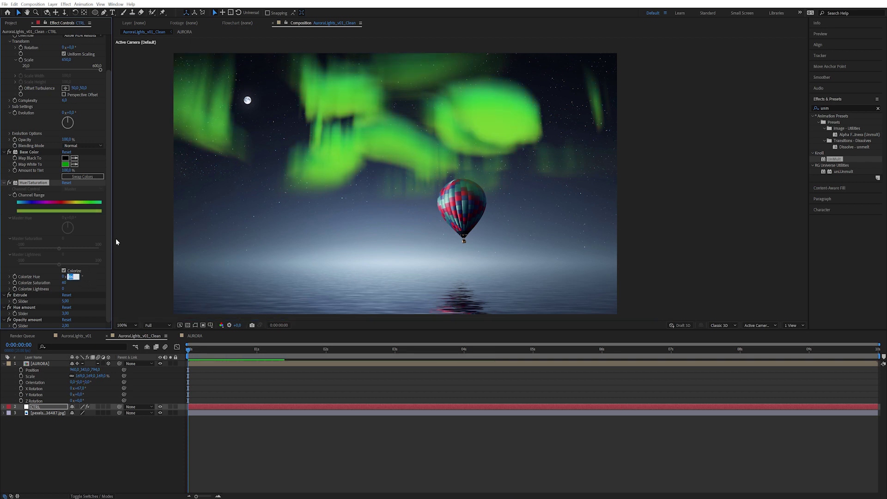
pyautogui.hotkey('shift', 'Up')
pyautogui.hotkey('shift', 'Up')
pyautogui.hotkey('shift', 'Up')
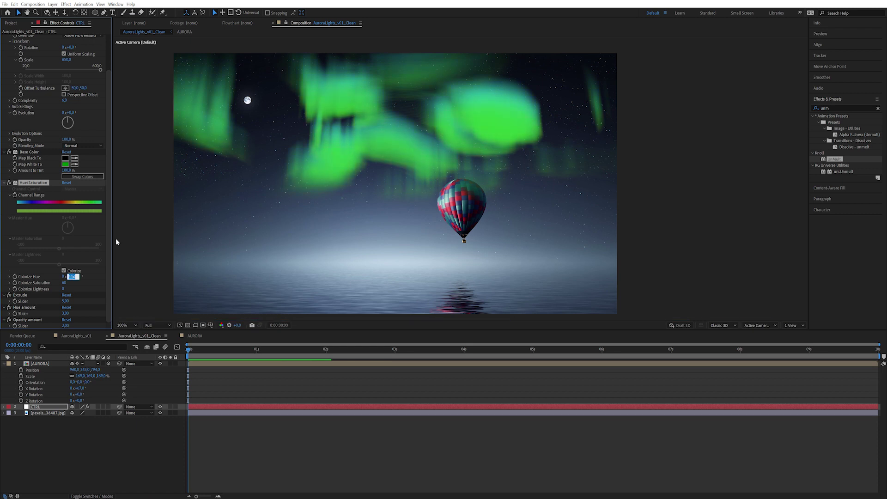
pyautogui.hotkey('shift', 'Up')
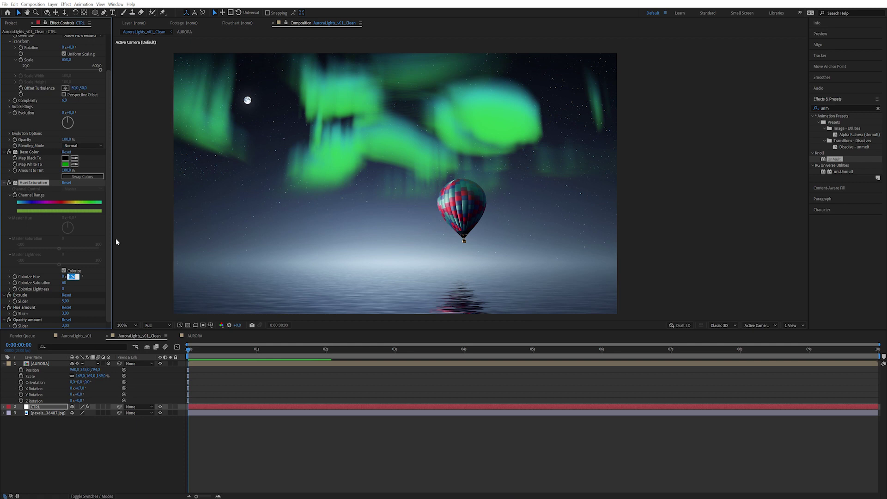
pyautogui.press('Return')
# Step: Darken the Base Color effect's Map White To colour to a deep green of about #005604
pyautogui.click(72, 176)
pyautogui.click(66, 164)
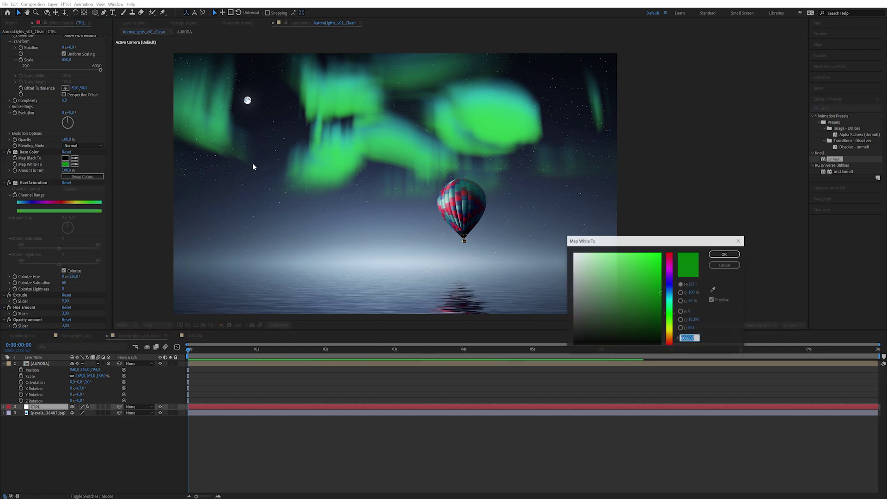
pyautogui.moveTo(661, 302); pyautogui.dragTo(662, 309)
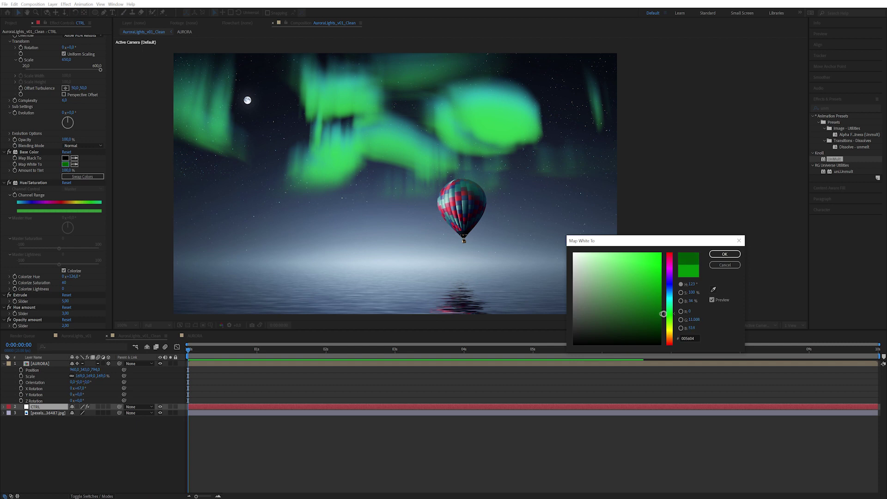
pyautogui.click(724, 253)
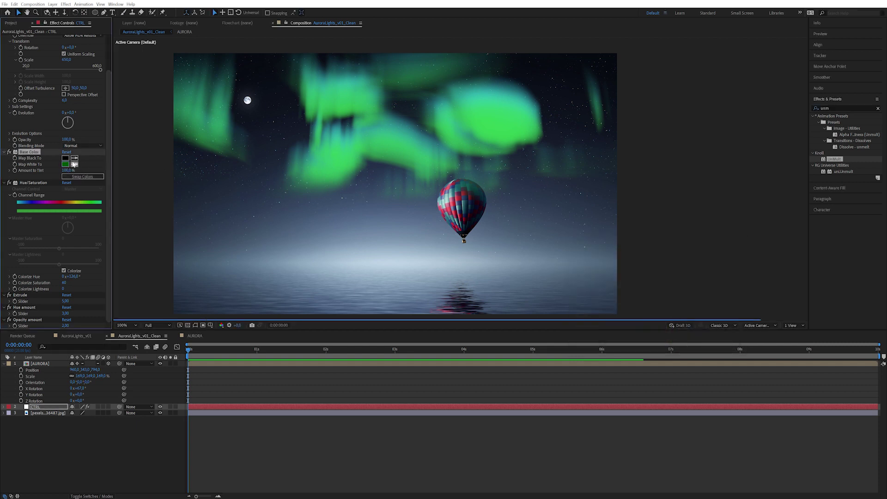
# Step: Set the blending mode of all AURORA layers in the AURORA composition to Screen and return to AuroraLights_v01_Clean
pyautogui.click(194, 336)
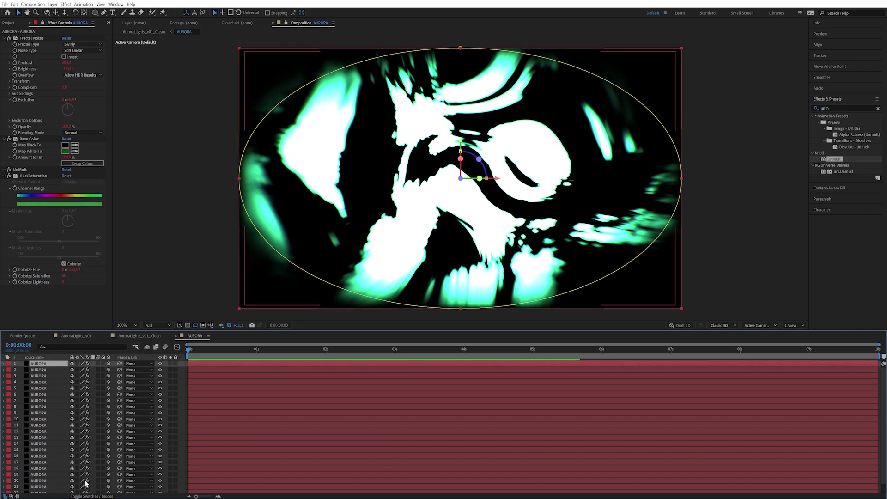
pyautogui.click(99, 496)
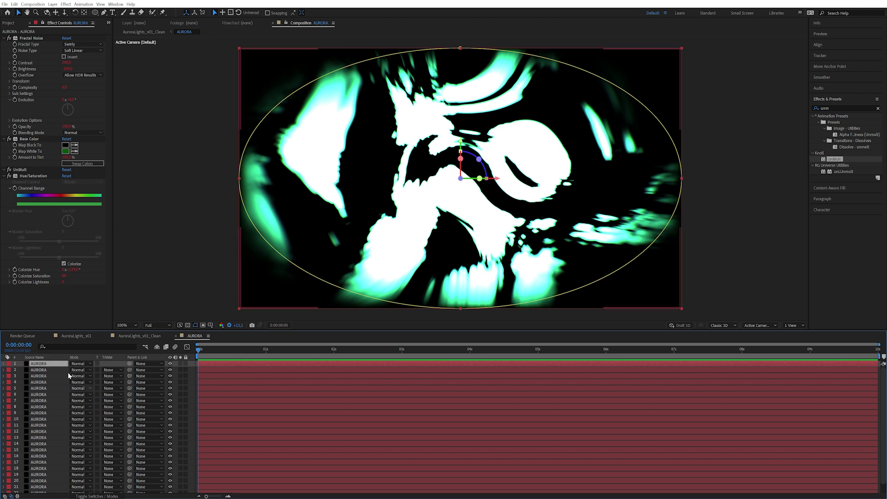
pyautogui.click(48, 370)
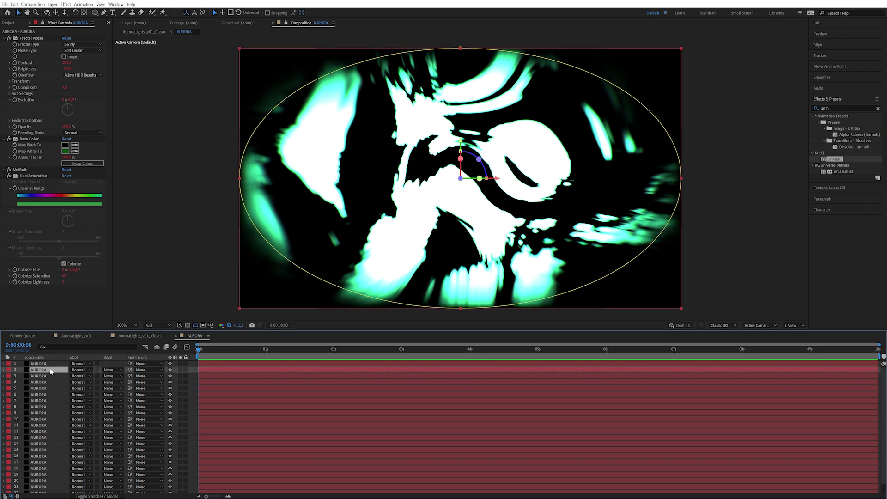
pyautogui.hotkey('ctrl', 'a')
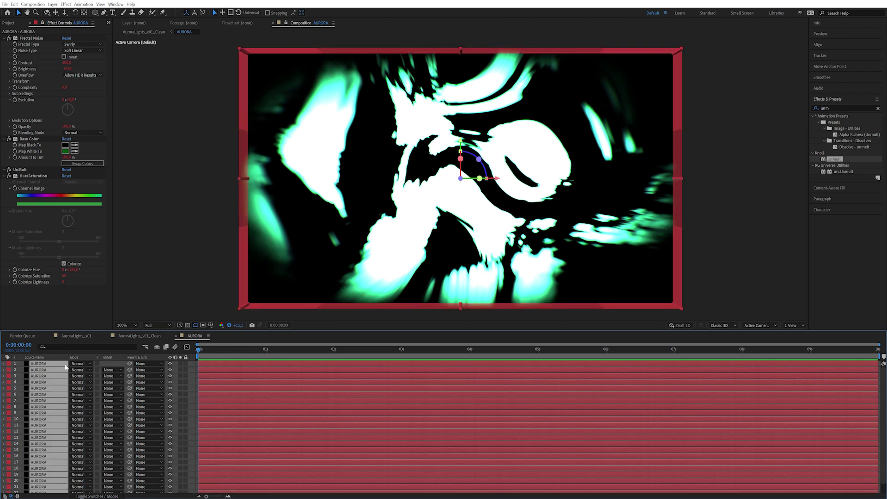
pyautogui.click(90, 377)
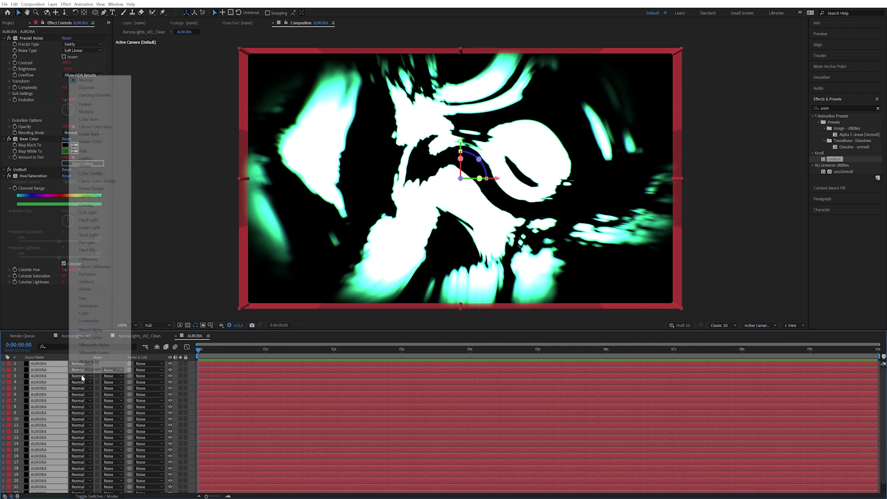
pyautogui.click(92, 170)
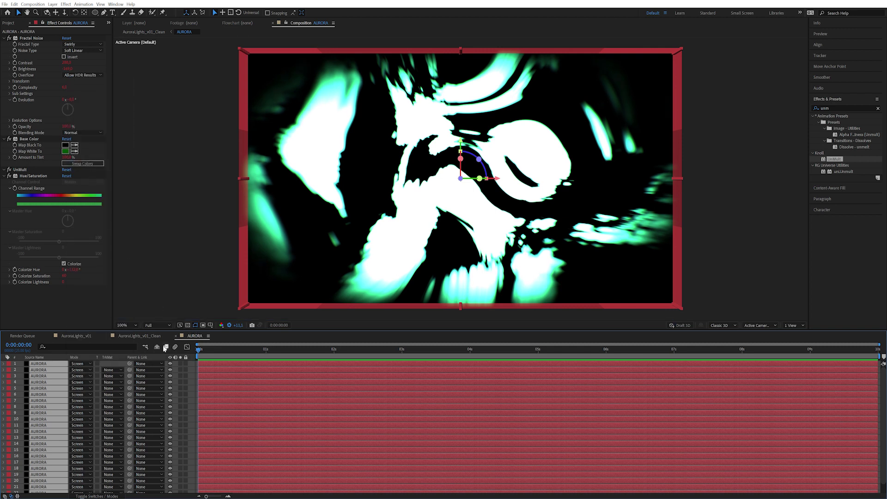
pyautogui.click(132, 337)
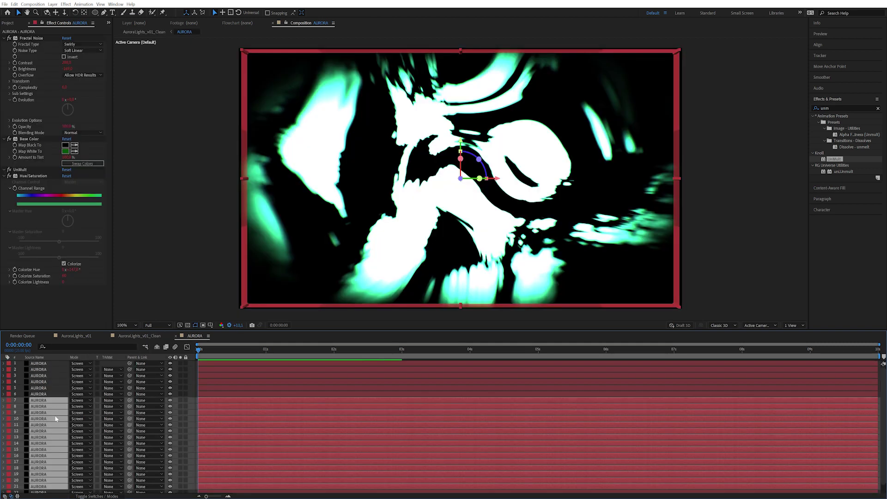
# Step: Duplicate the AURORA layers from layer 7 downward in the AURORA composition and return to AuroraLights_v01_Clean
pyautogui.hotkey('ctrl', 'd')
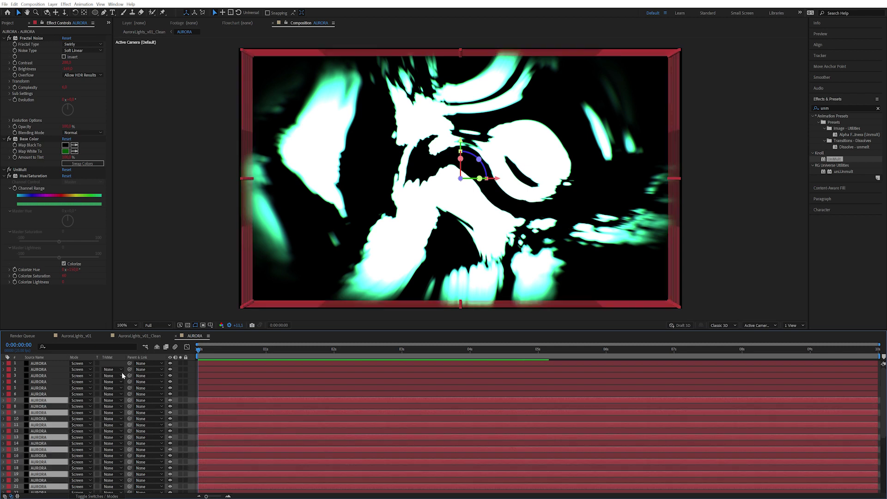
pyautogui.click(135, 336)
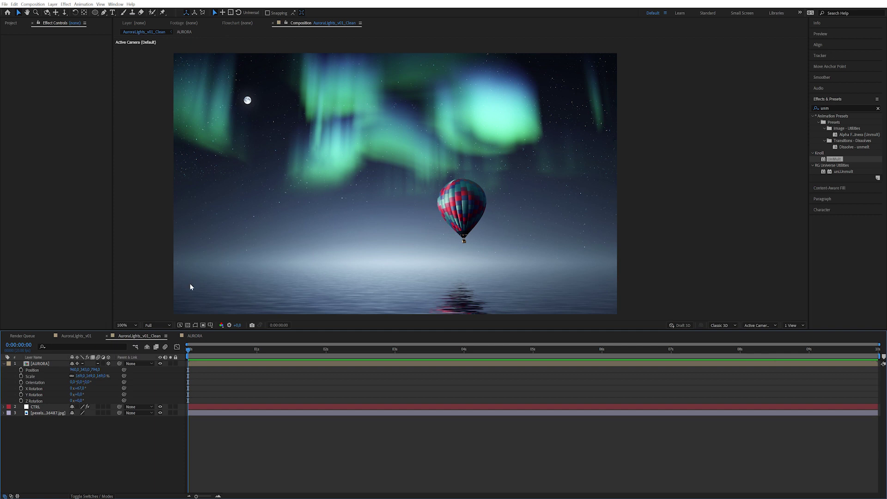
# Step: Readjust the CTRL null's Map White To colour in Base Color to a dark green of about #004A03
pyautogui.click(44, 408)
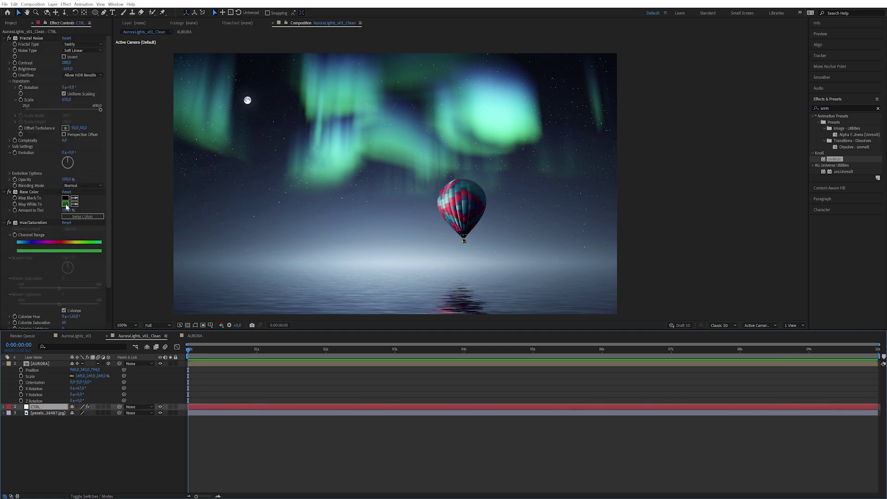
pyautogui.click(65, 205)
pyautogui.click(660, 320)
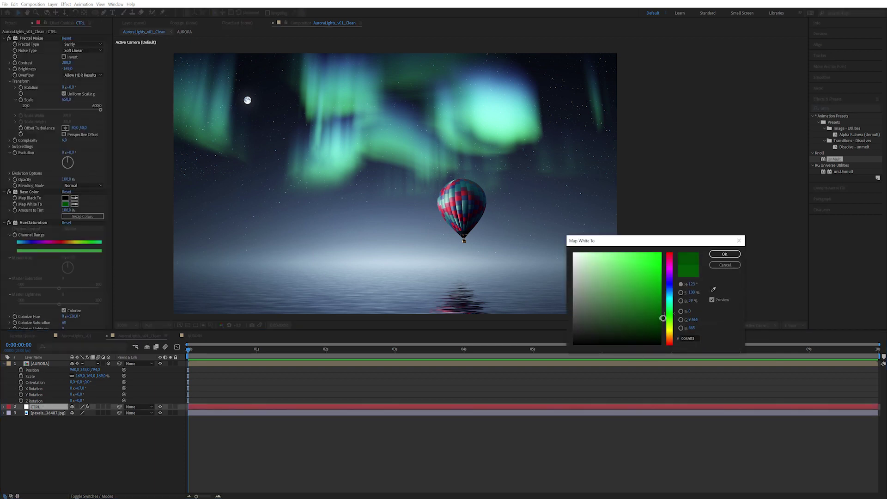
pyautogui.click(724, 254)
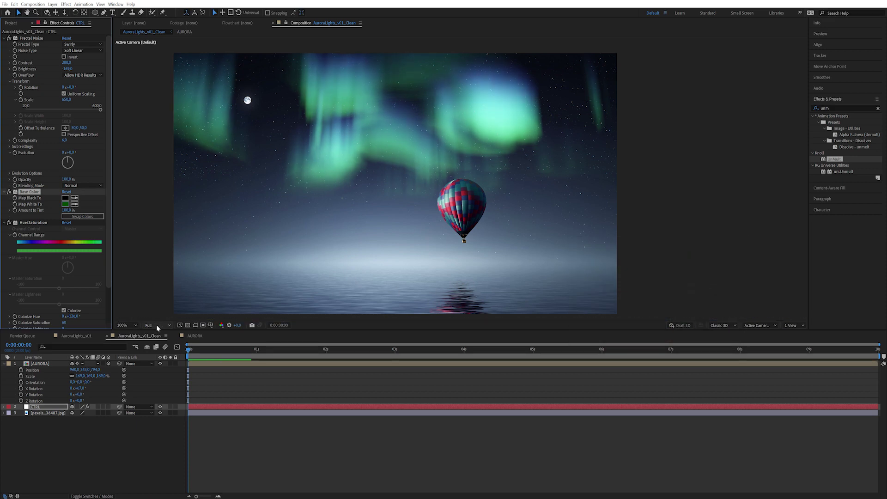
# Step: Animate the Fractal Noise Evolution on the CTRL null with the expression time*10
pyautogui.click(49, 392)
pyautogui.click(46, 407)
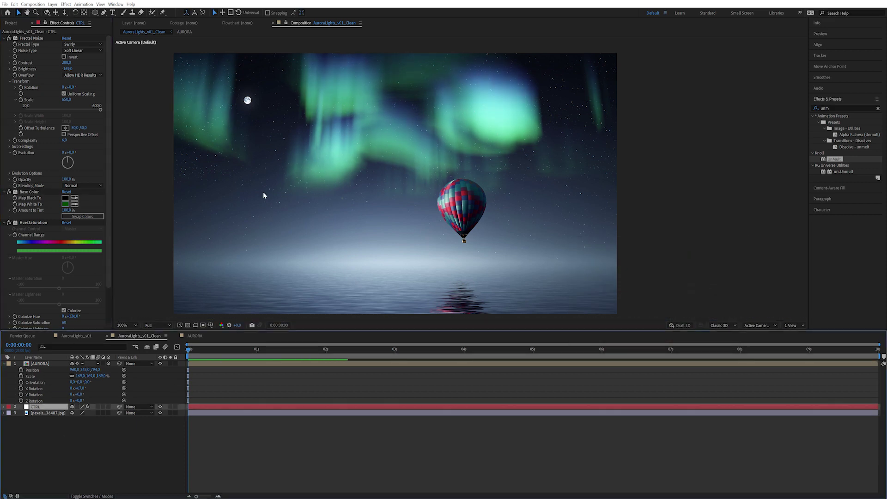
pyautogui.click(36, 76)
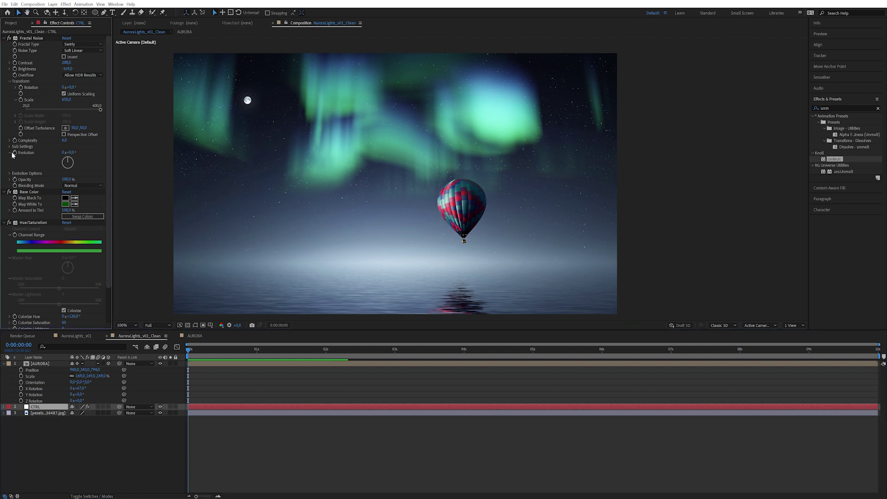
pyautogui.keyDown('alt'); pyautogui.click(15, 153); pyautogui.keyUp('alt')
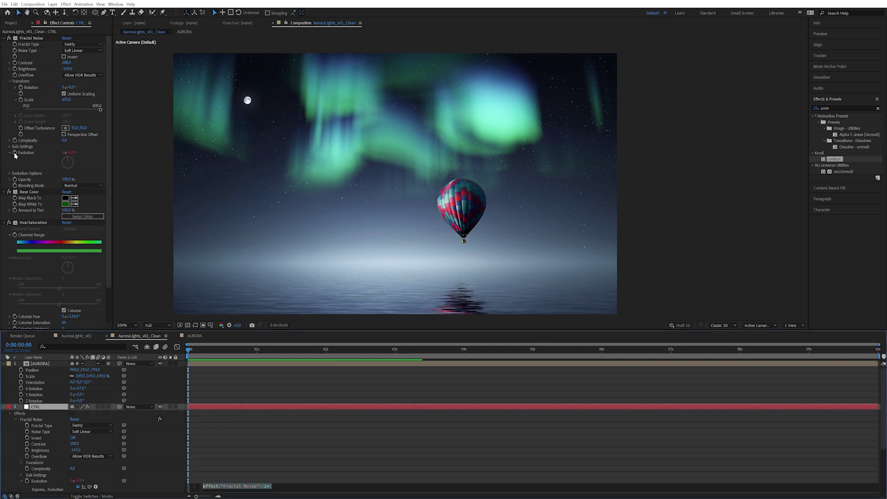
pyautogui.write('time')
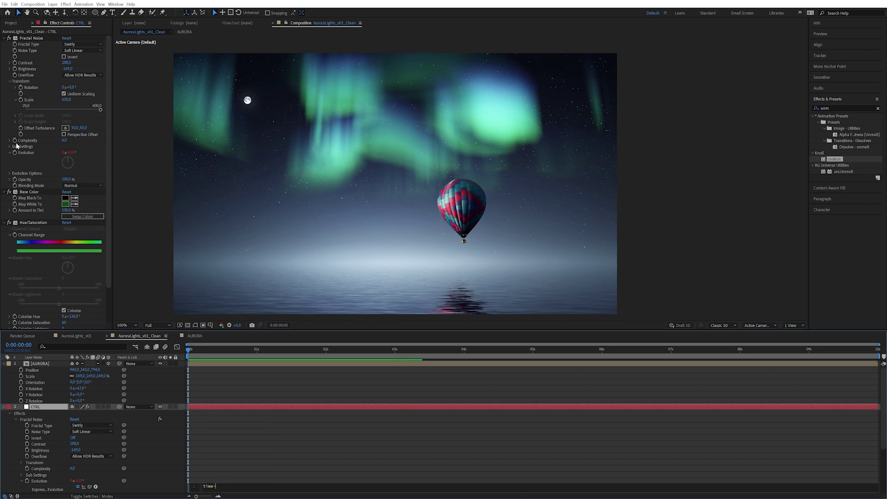
pyautogui.write('*10')
pyautogui.click(183, 421)
# Step: Preview the aurora animation and select the AURORA pre-comp layer
pyautogui.press('space')
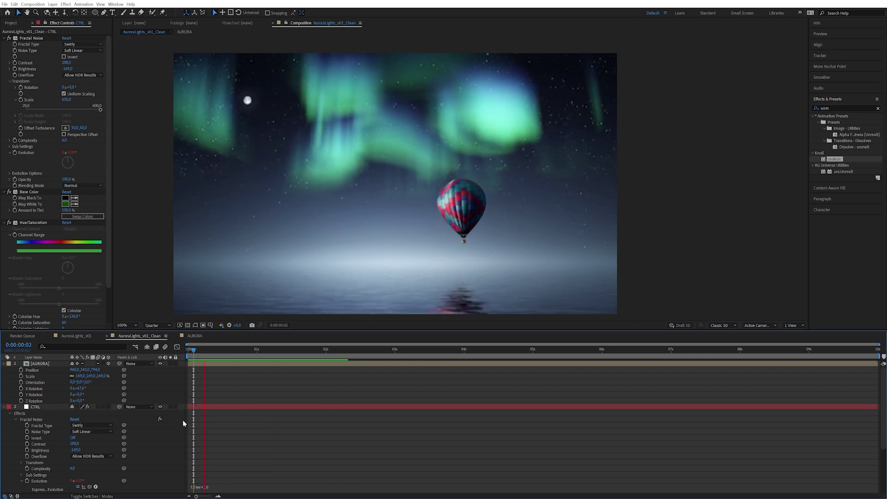
pyautogui.press('space')
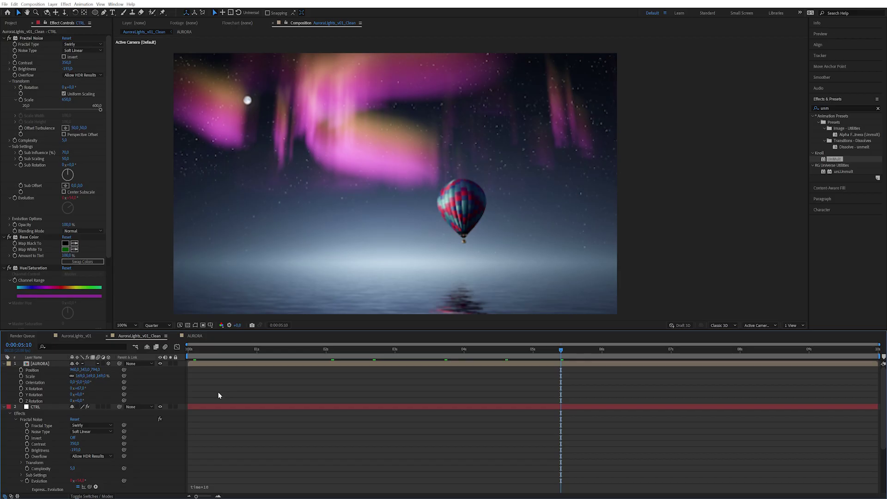
pyautogui.click(204, 364)
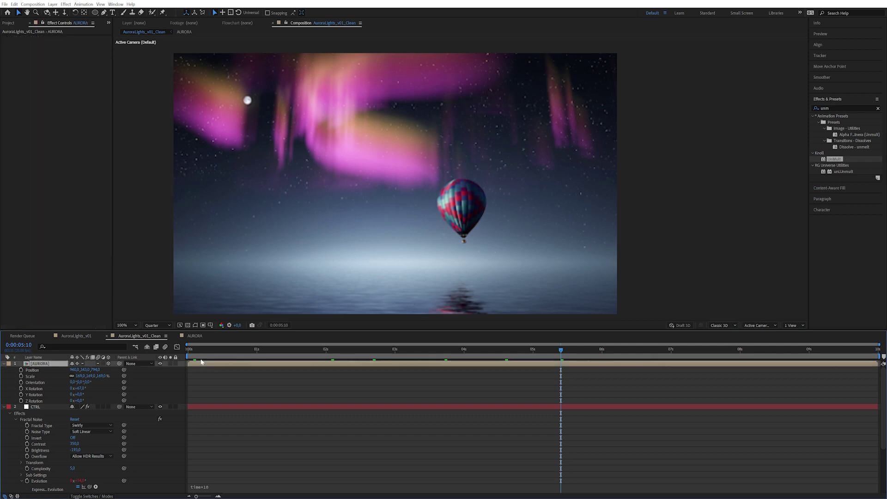